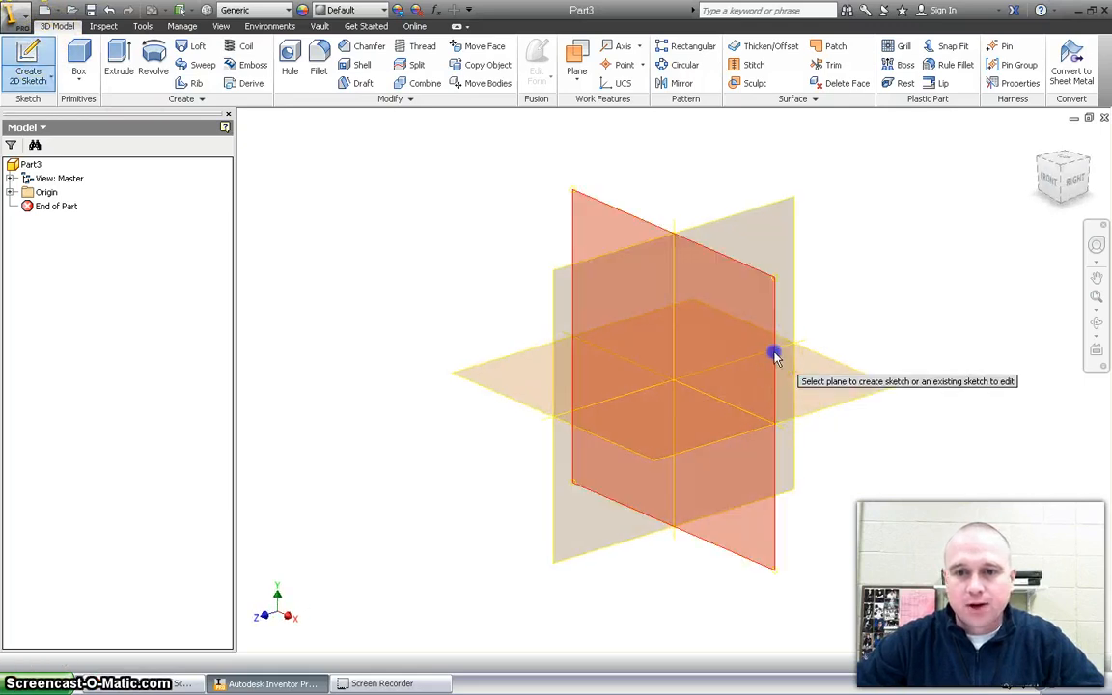
# Step: Start a 2D sketch on the XY (front) plane and draw a circle about 0.27 in in diameter centred on the origin
pyautogui.click(775, 357)
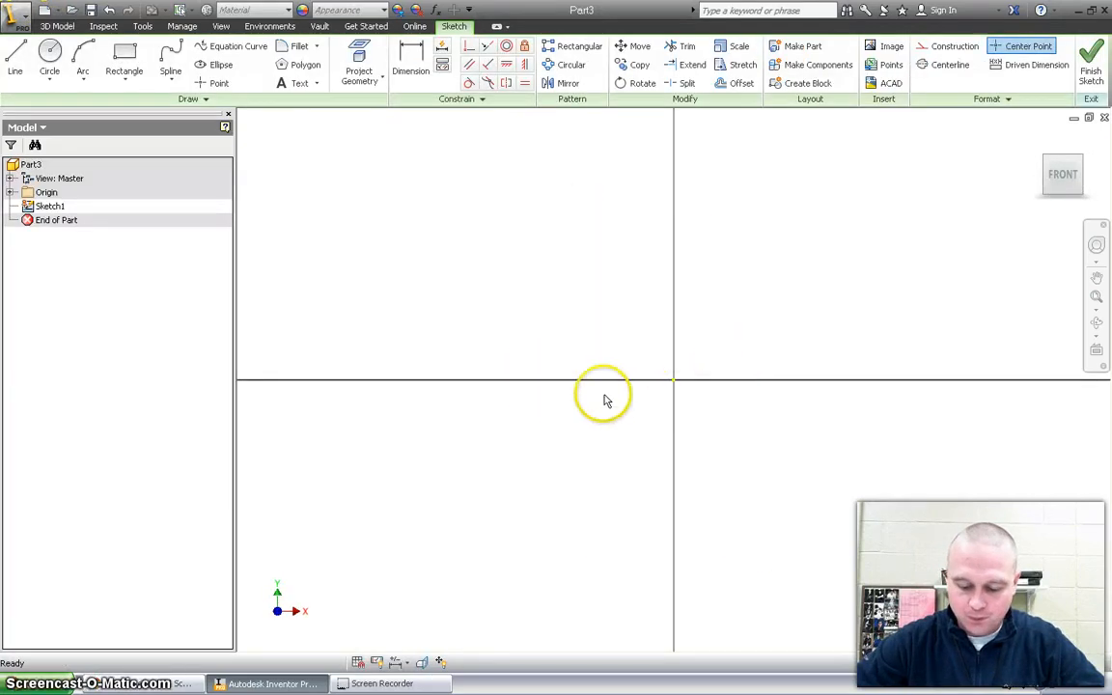
pyautogui.click(53, 50)
pyautogui.click(673, 379)
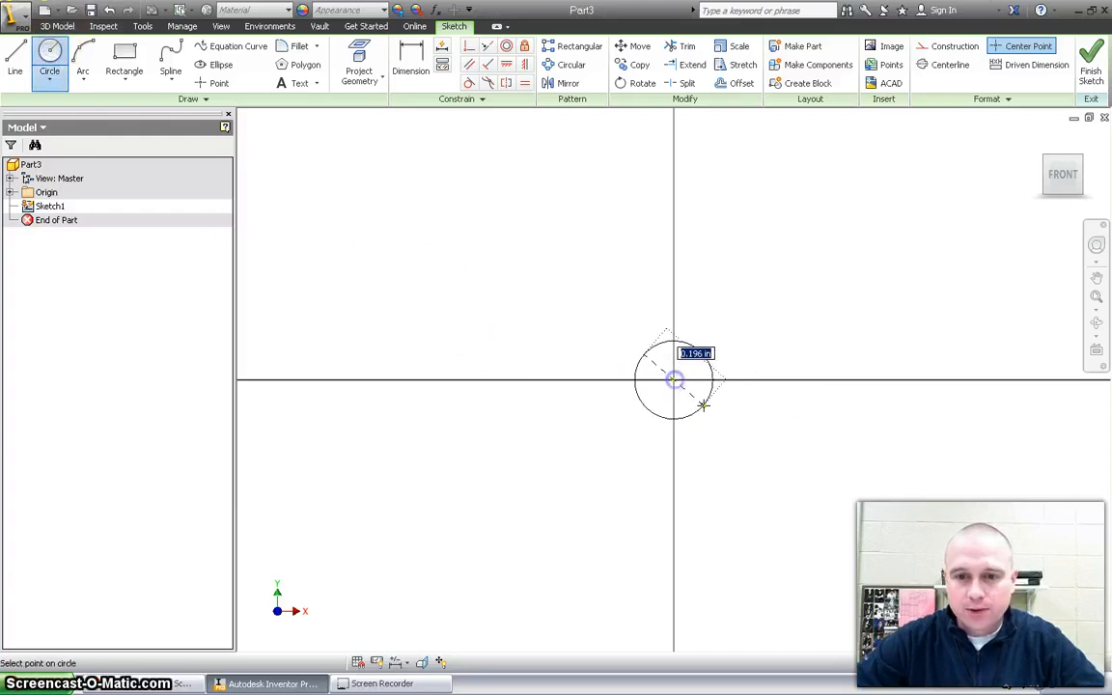
pyautogui.click(710, 418)
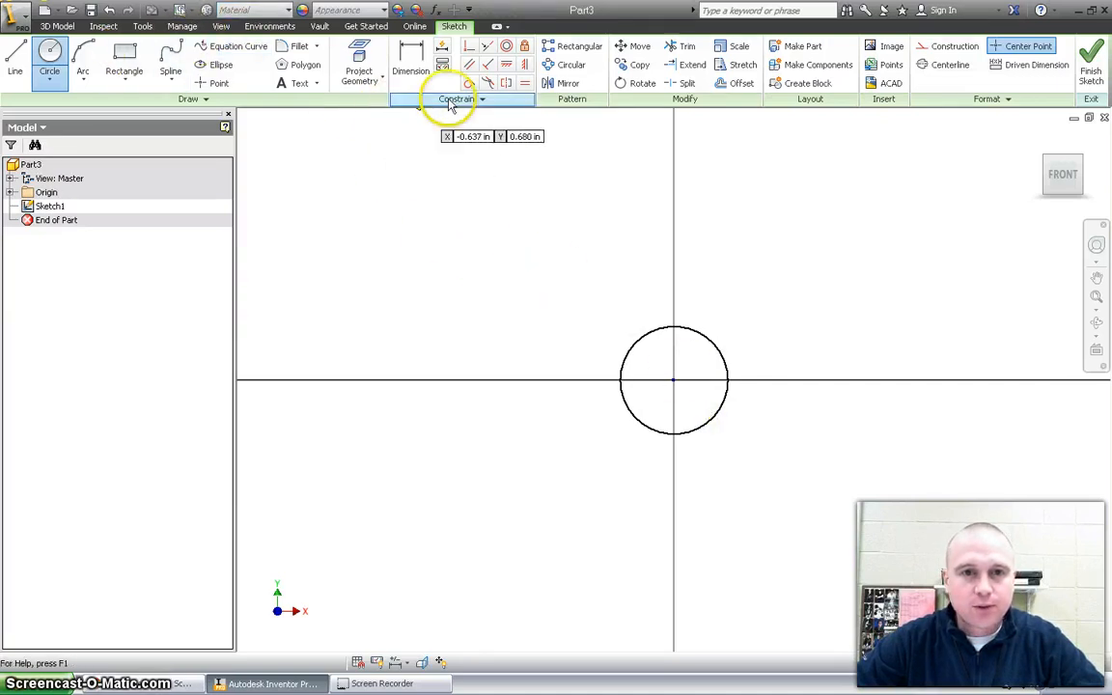
# Step: Dimension the circle's diameter at 0.44 in
pyautogui.click(410, 65)
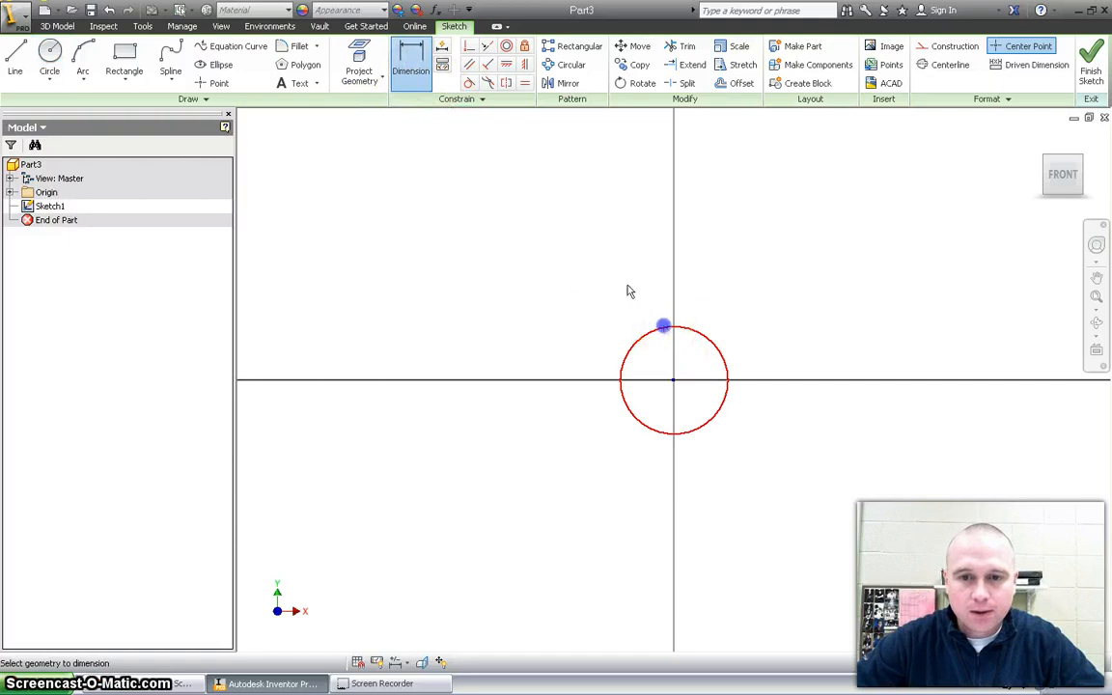
pyautogui.click(664, 329)
pyautogui.click(576, 271)
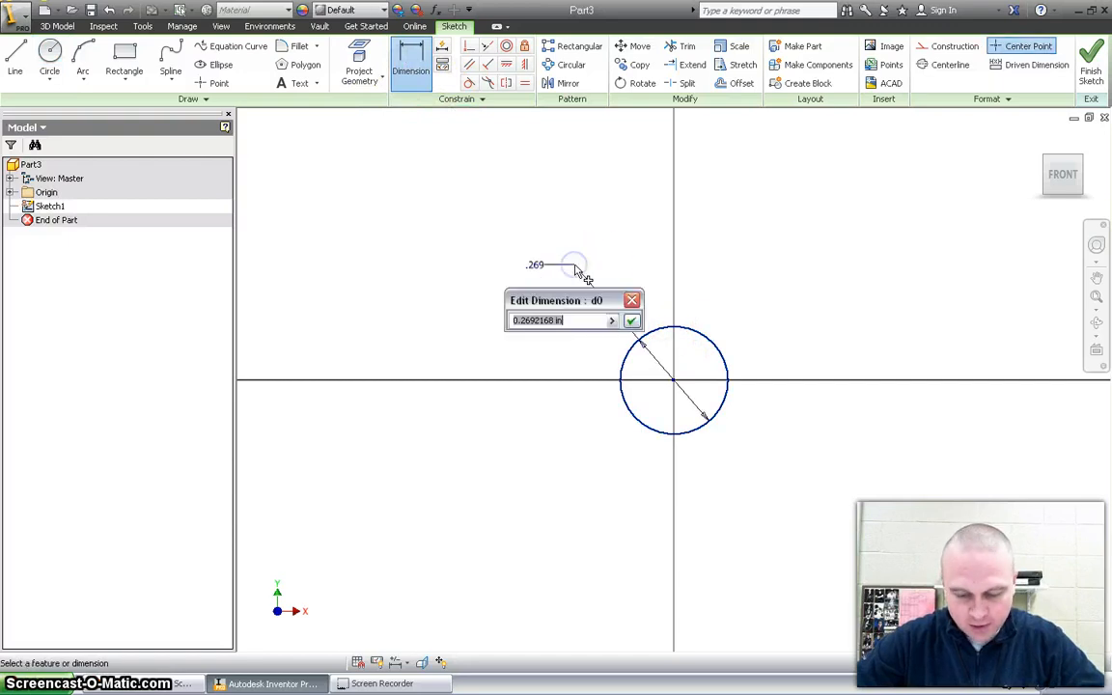
pyautogui.write('.44')
pyautogui.press('Return')
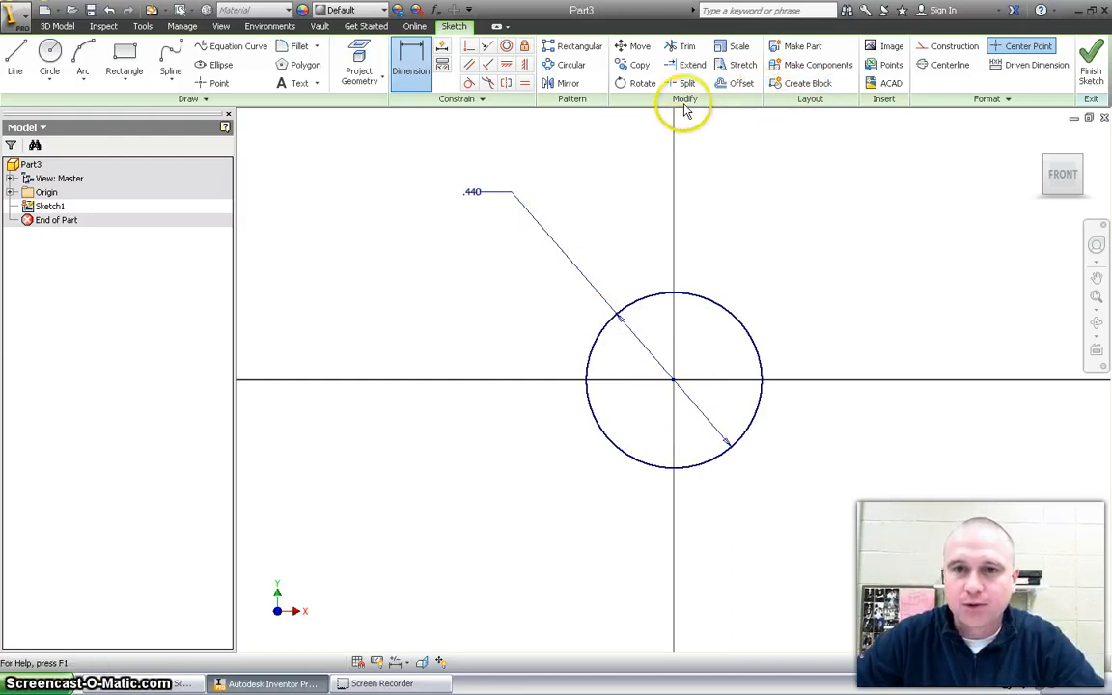
# Step: Offset the 0.44 in circle inward and dimension the gap between the two circles at 0.050 in
pyautogui.click(733, 85)
pyautogui.click(744, 327)
pyautogui.click(734, 325)
pyautogui.click(411, 66)
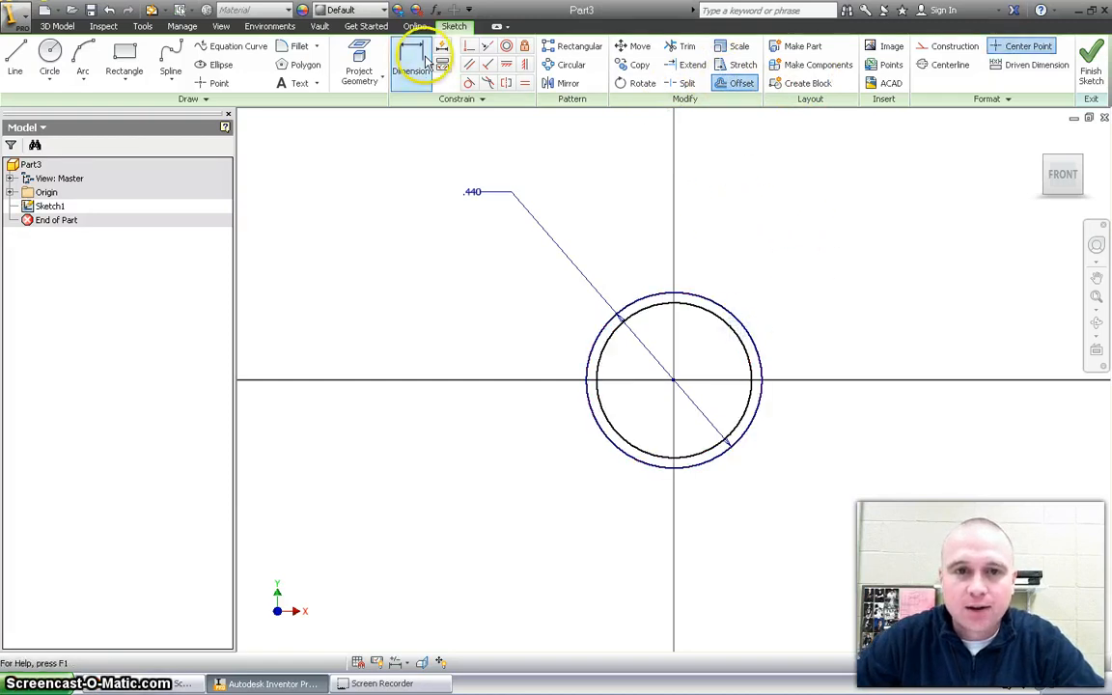
pyautogui.click(722, 323)
pyautogui.click(740, 322)
pyautogui.click(777, 322)
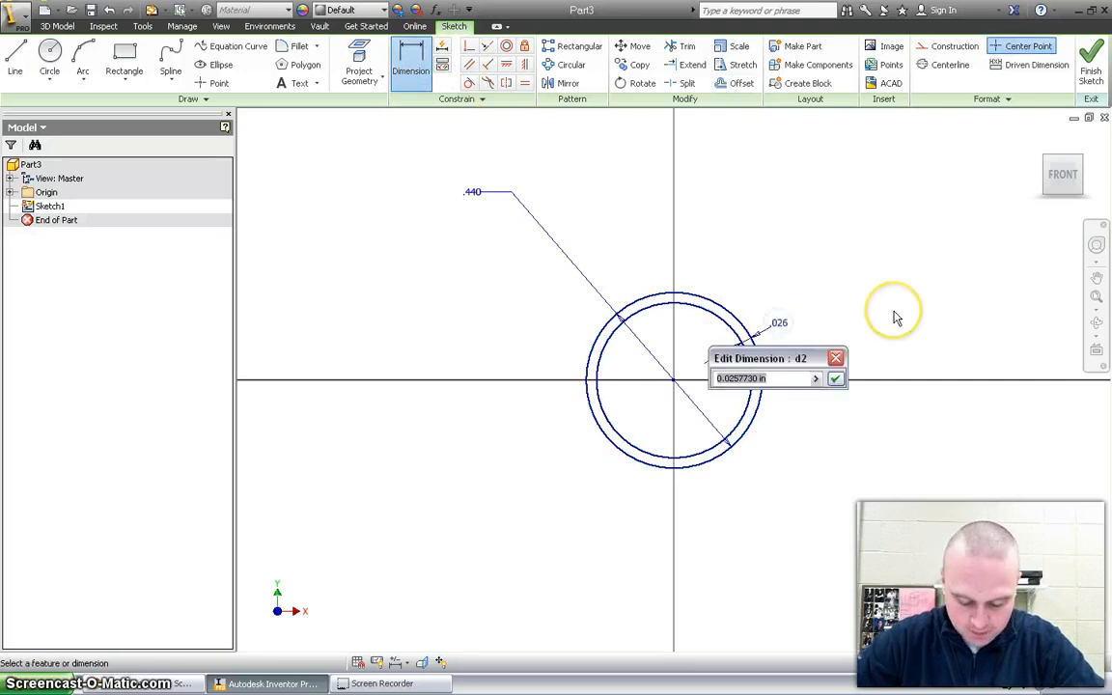
pyautogui.write('.0')
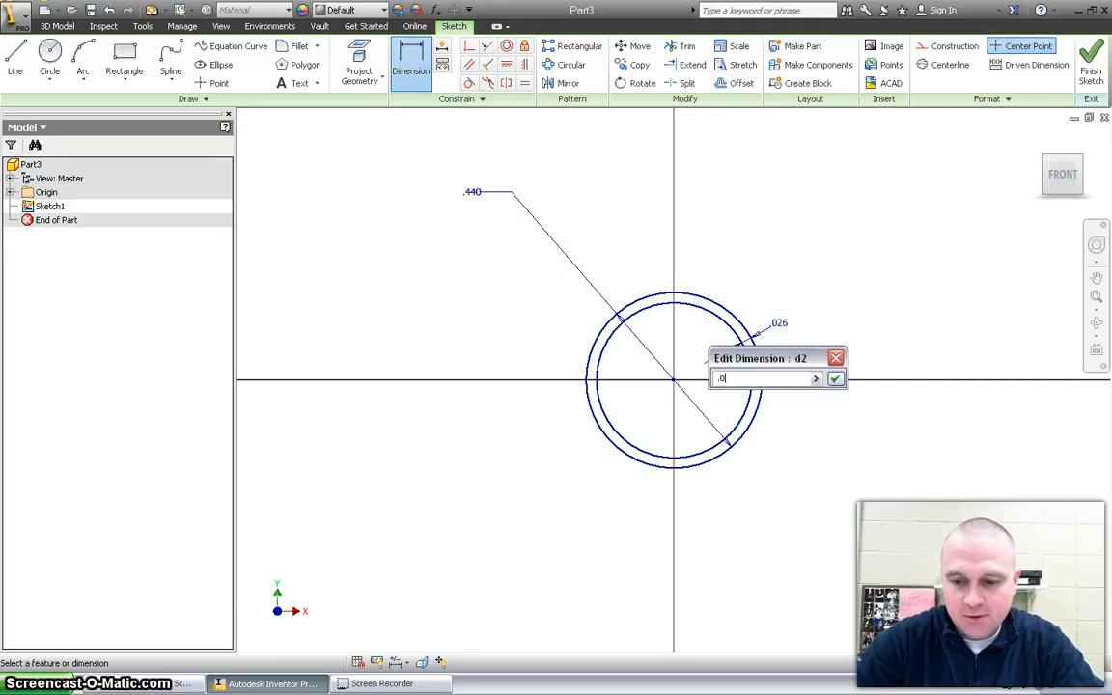
pyautogui.write('50')
pyautogui.press('Return')
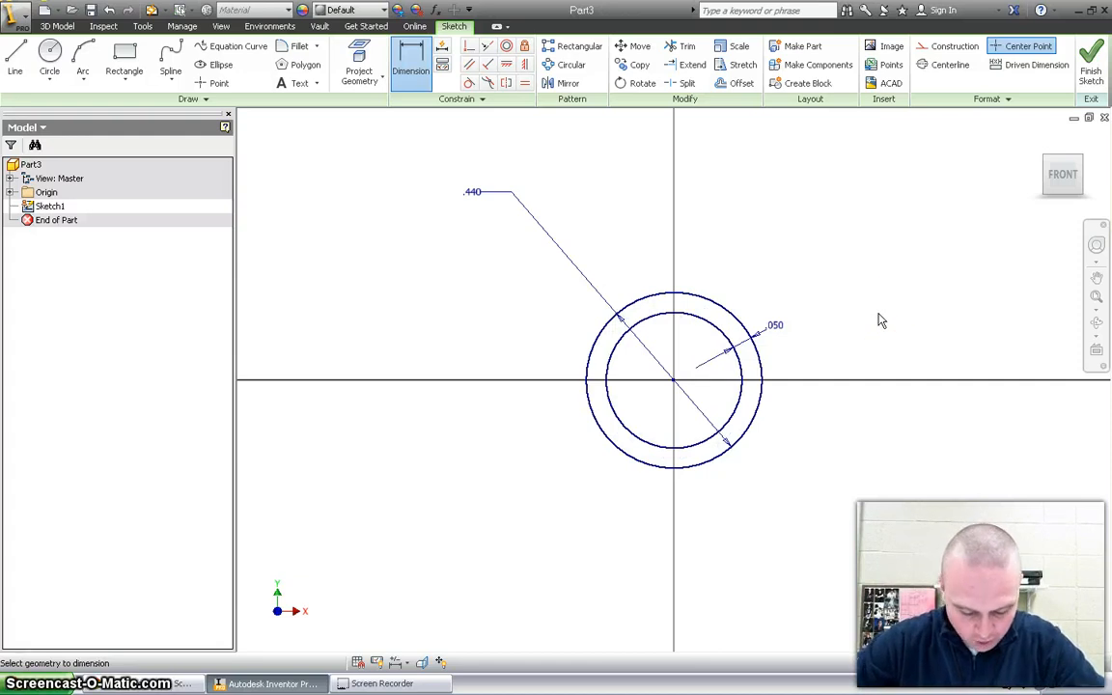
# Step: Draw a larger circle centred on the origin and dimension its gap from the 0.44 in circle at 0.35 in
pyautogui.click(49, 56)
pyautogui.click(673, 379)
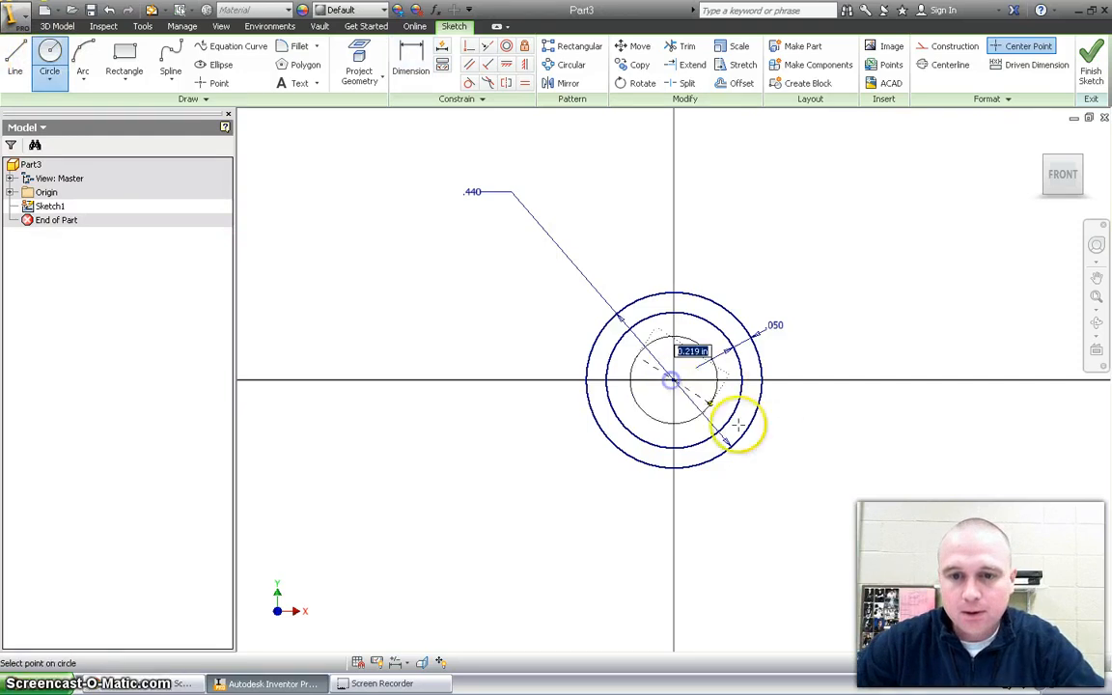
pyautogui.click(792, 457)
pyautogui.click(413, 58)
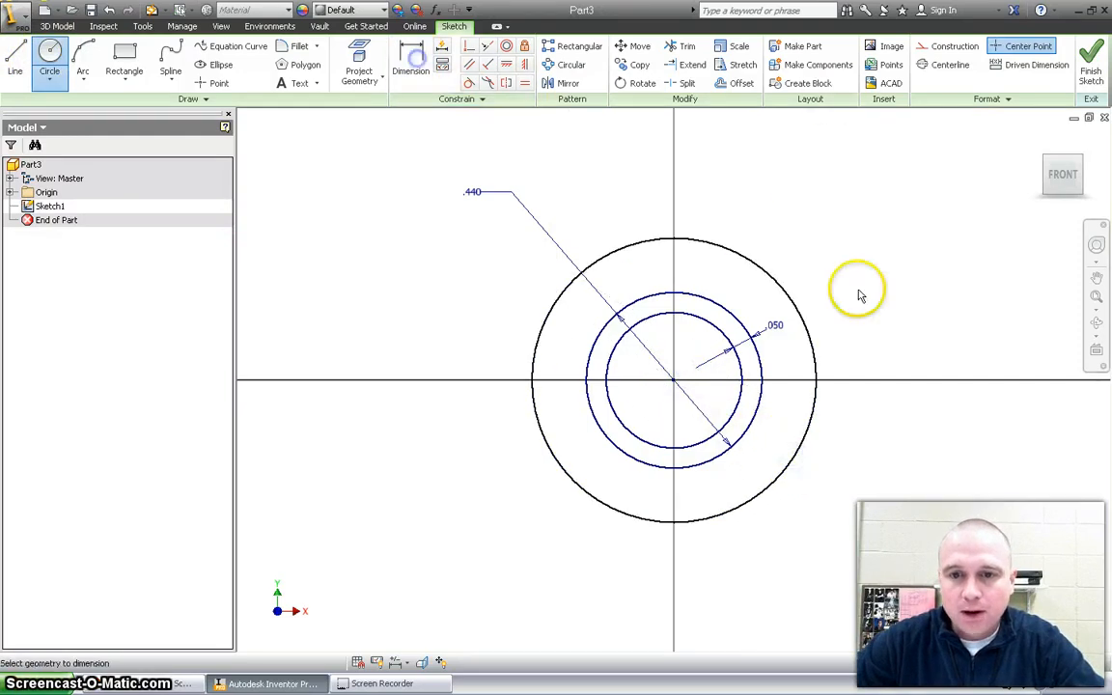
pyautogui.click(731, 311)
pyautogui.click(761, 273)
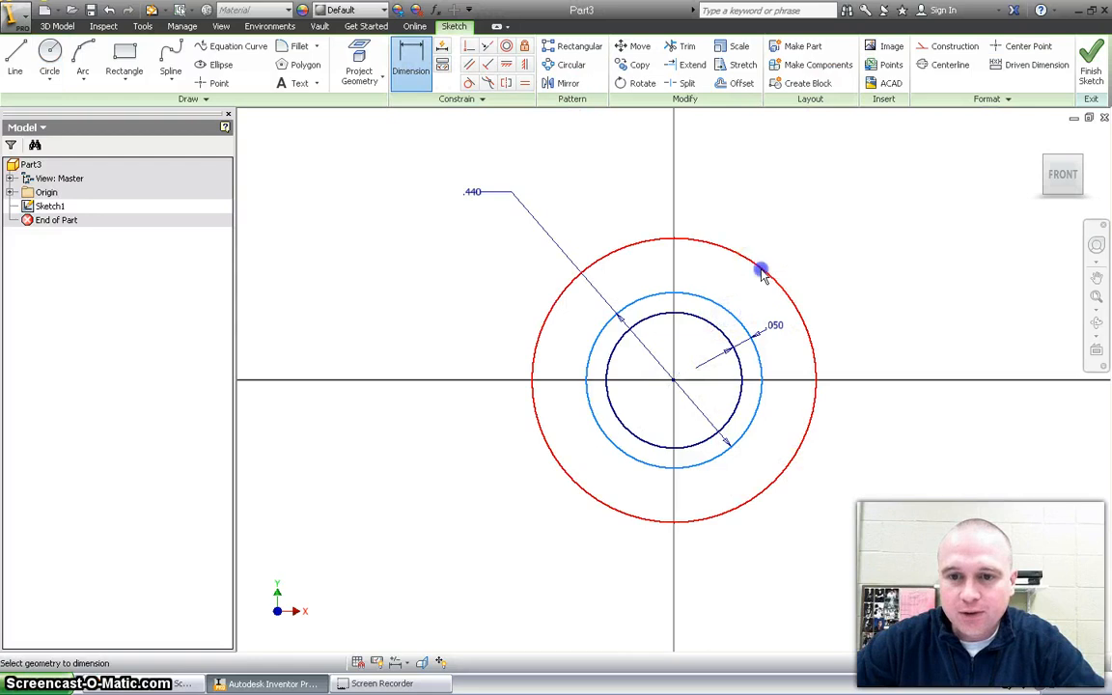
pyautogui.click(739, 278)
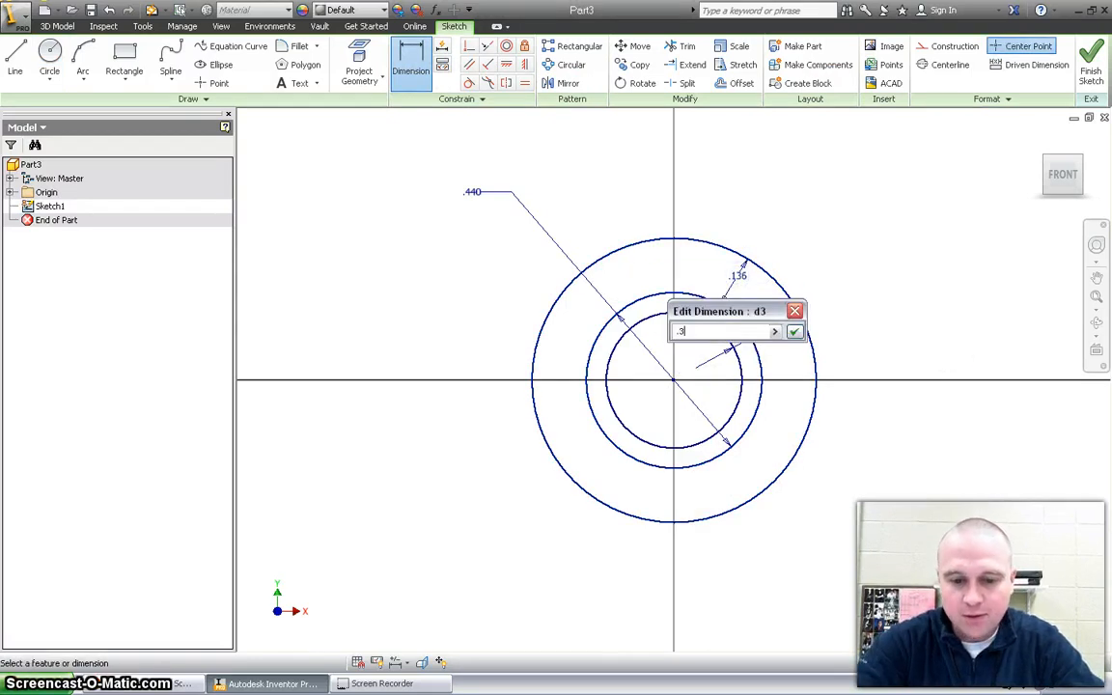
pyautogui.press('Return')
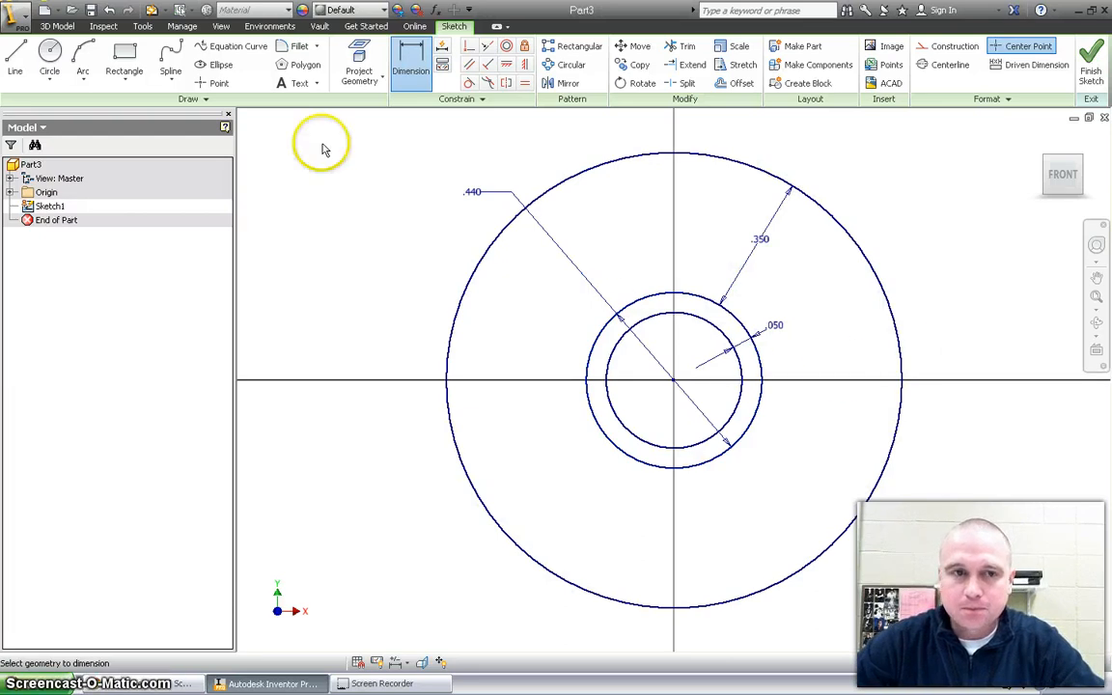
# Step: Add an outermost concentric circle, dimension its gap from the neighbouring large circle at 0.05 in, and finish the sketch
pyautogui.scroll(3, 477, 340)
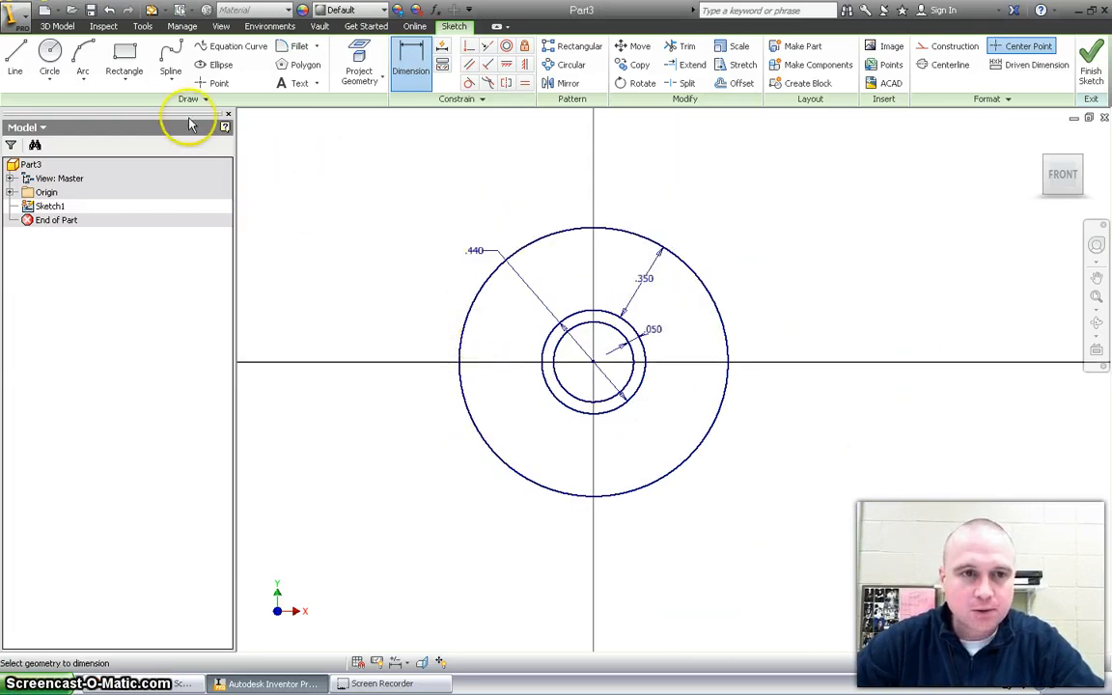
pyautogui.click(49, 51)
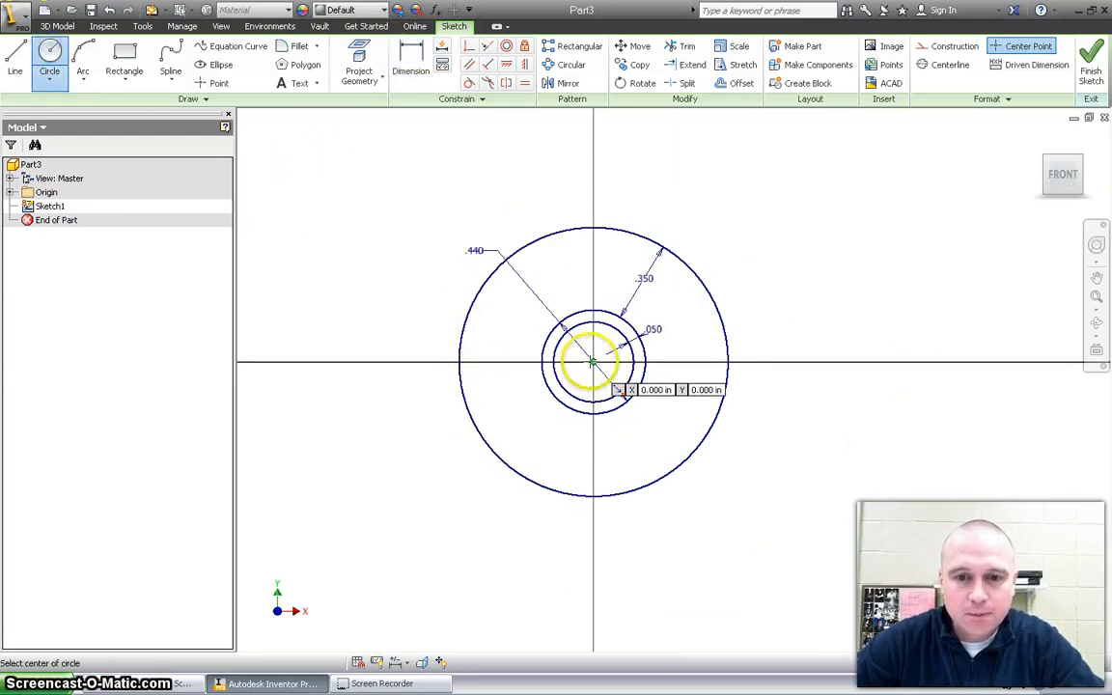
pyautogui.click(593, 362)
pyautogui.click(717, 448)
pyautogui.click(410, 60)
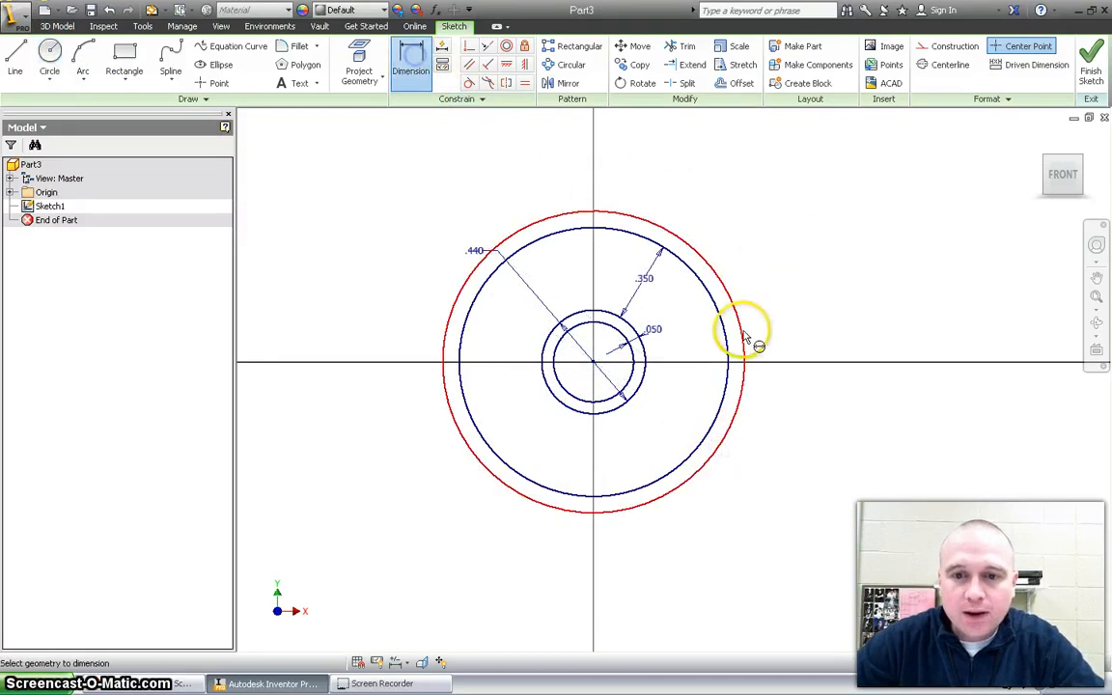
pyautogui.click(717, 314)
pyautogui.click(726, 296)
pyautogui.click(719, 302)
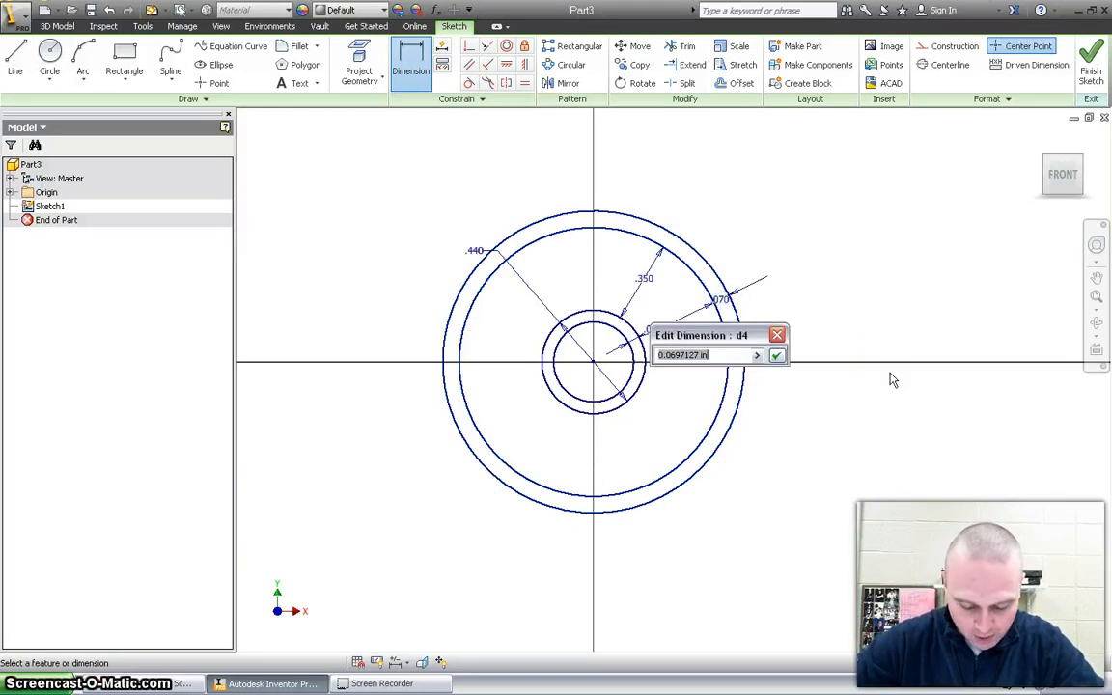
pyautogui.press('Return')
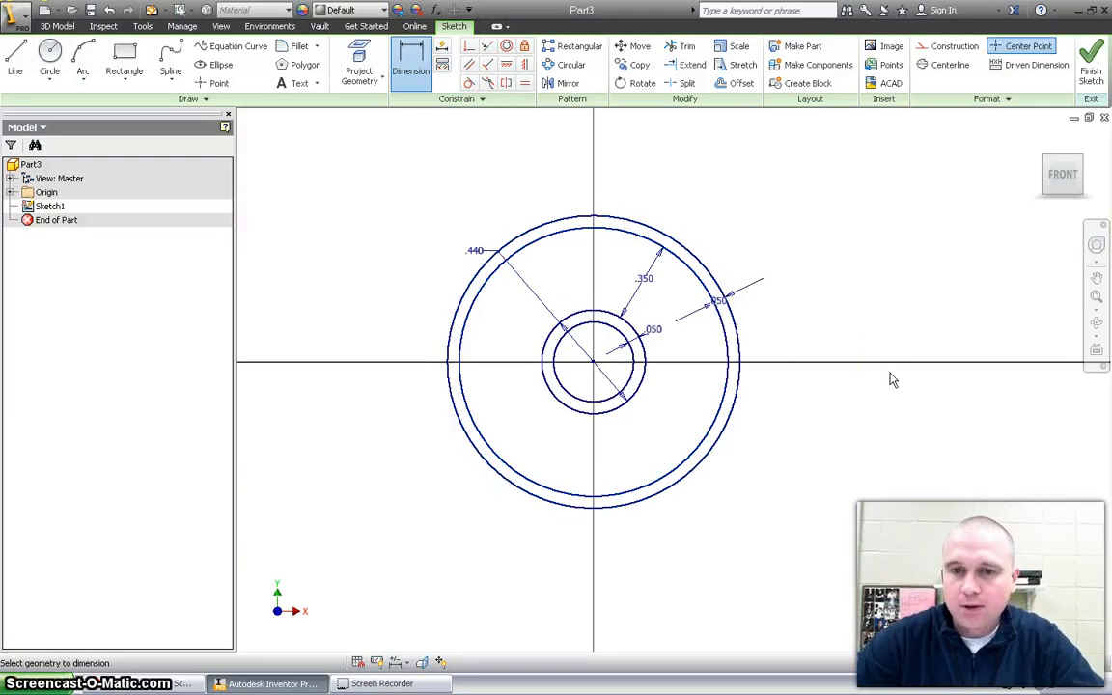
pyautogui.click(1093, 67)
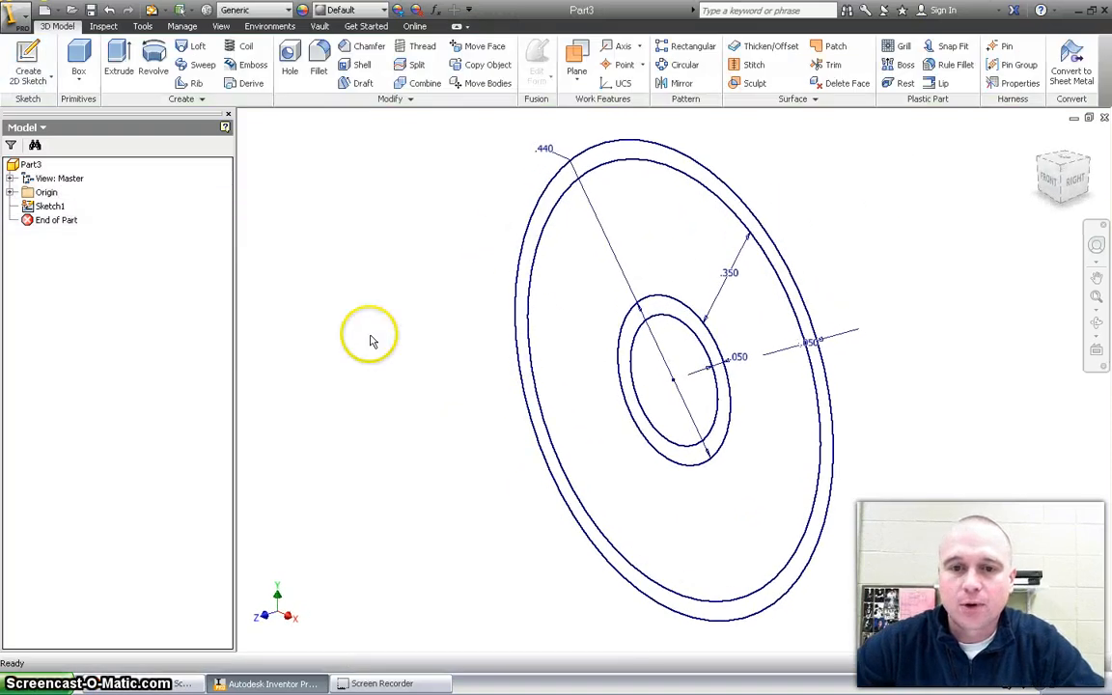
# Step: Extrude the small inner ring and the large outer ring together by a distance of 0.57 in
pyautogui.click(121, 56)
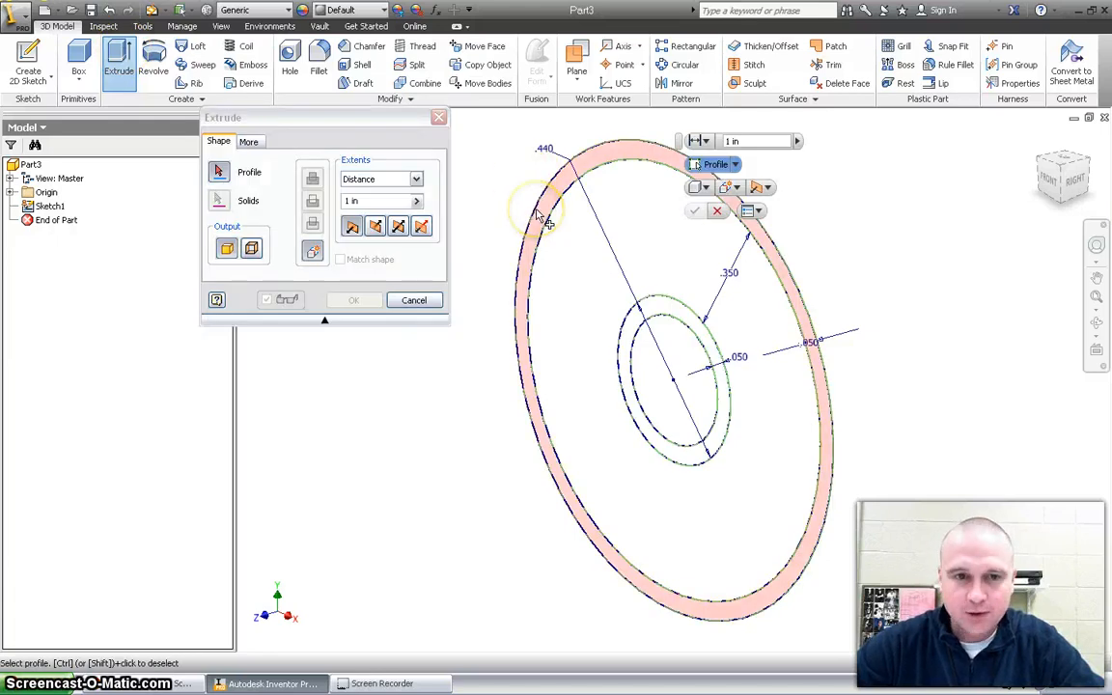
pyautogui.click(314, 201)
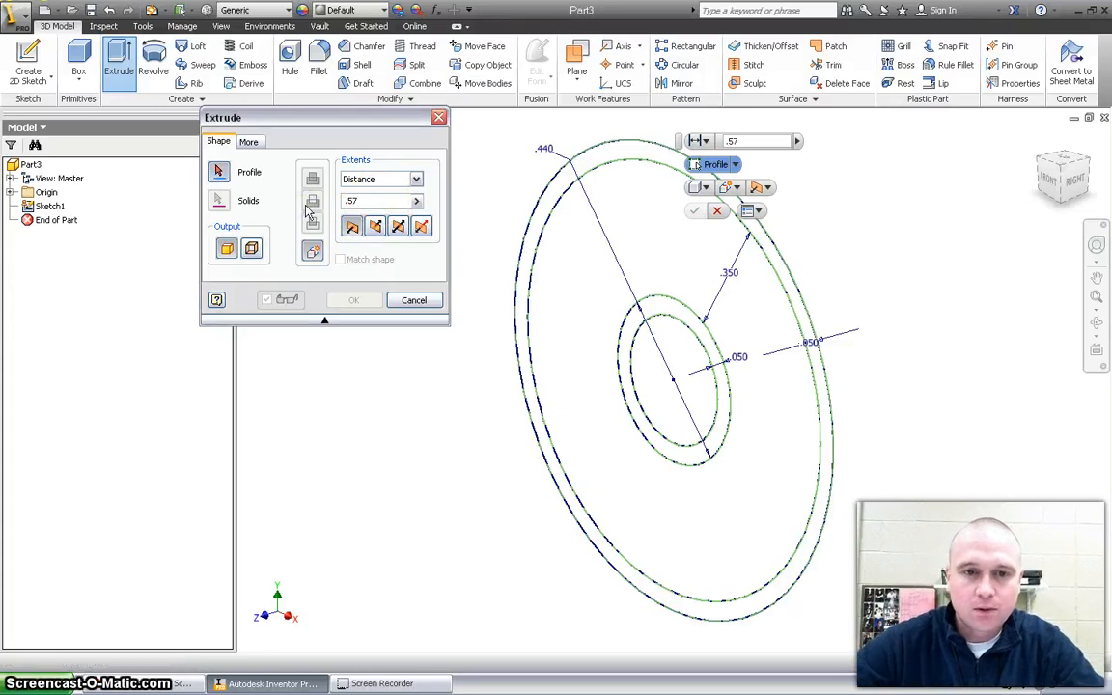
pyautogui.click(630, 400)
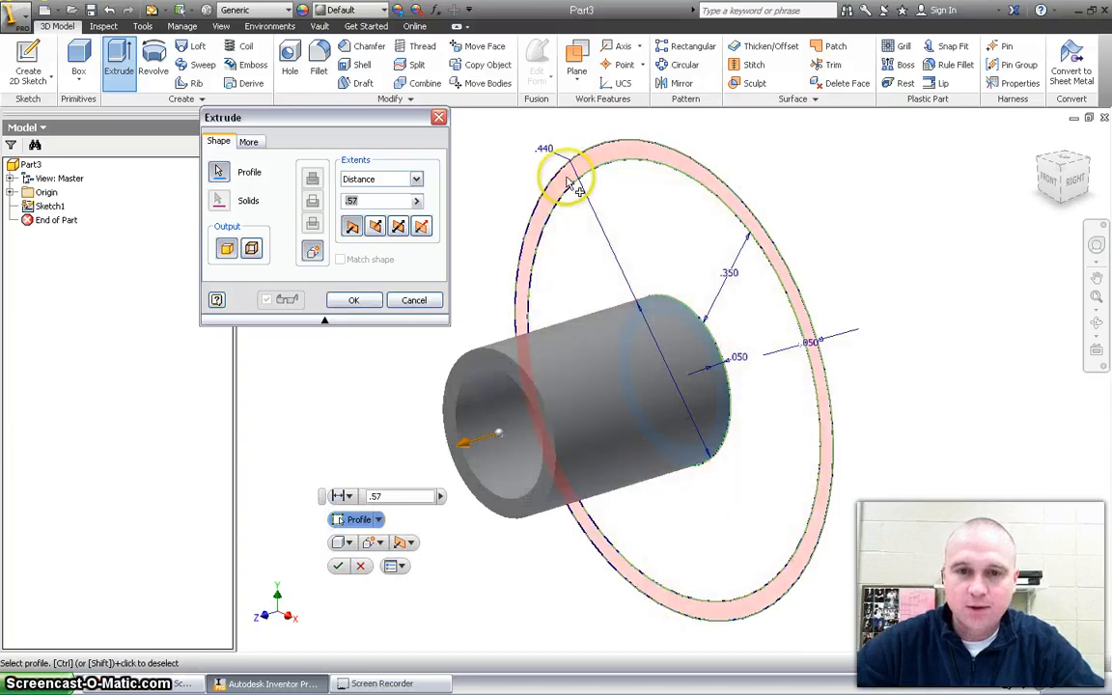
pyautogui.click(566, 179)
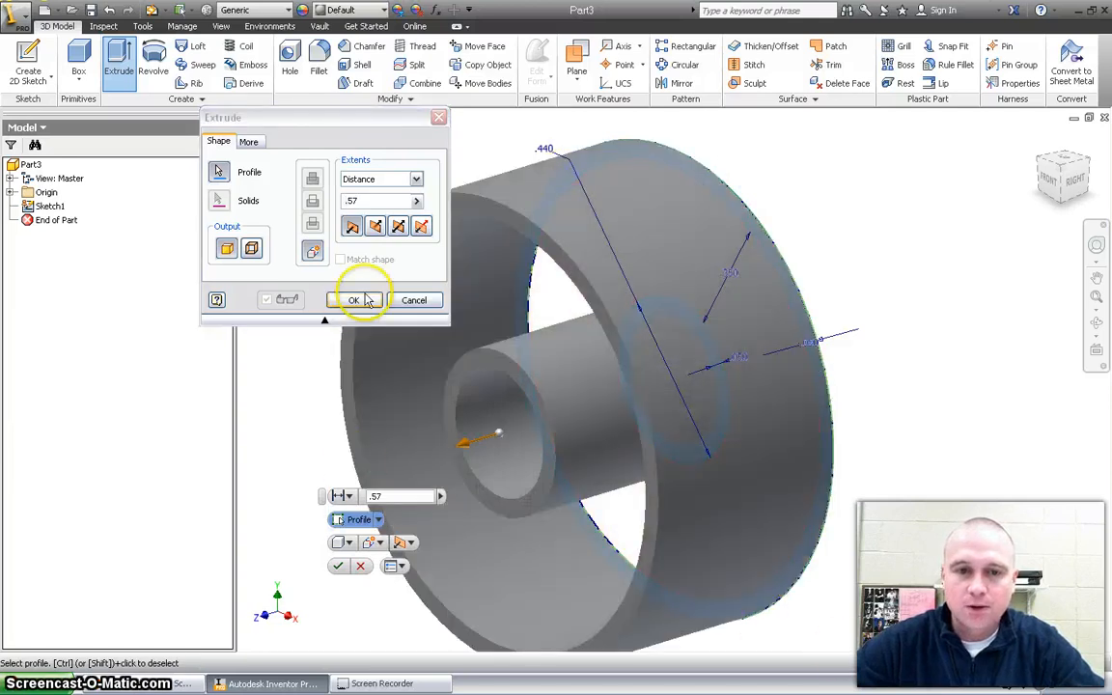
pyautogui.click(355, 301)
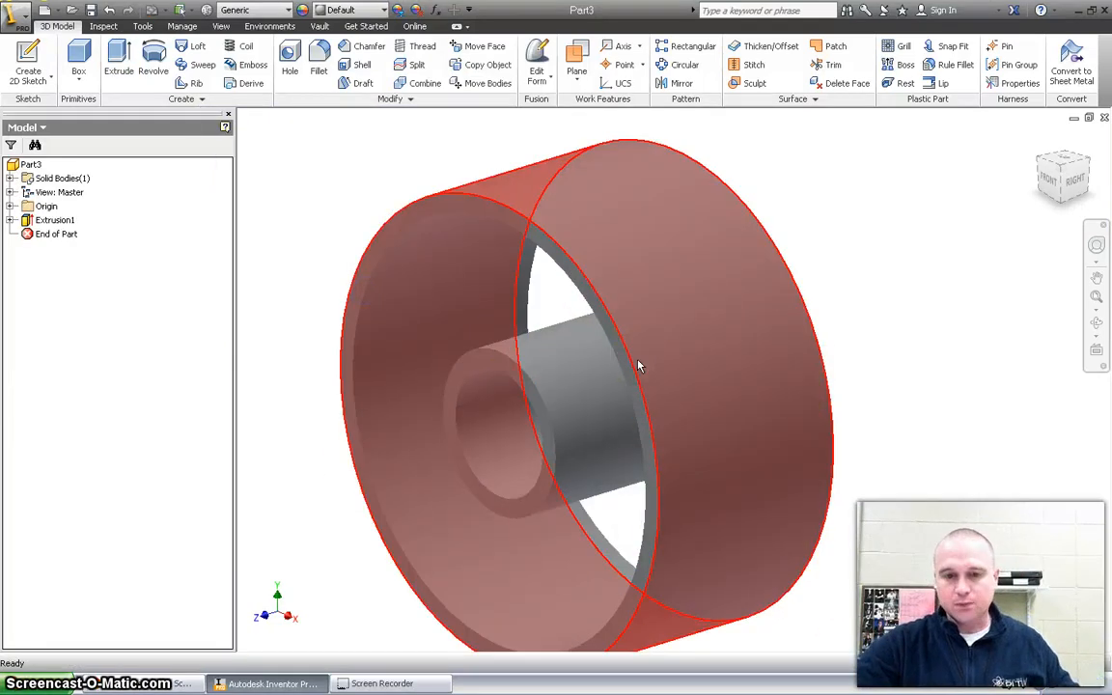
pyautogui.click(896, 418)
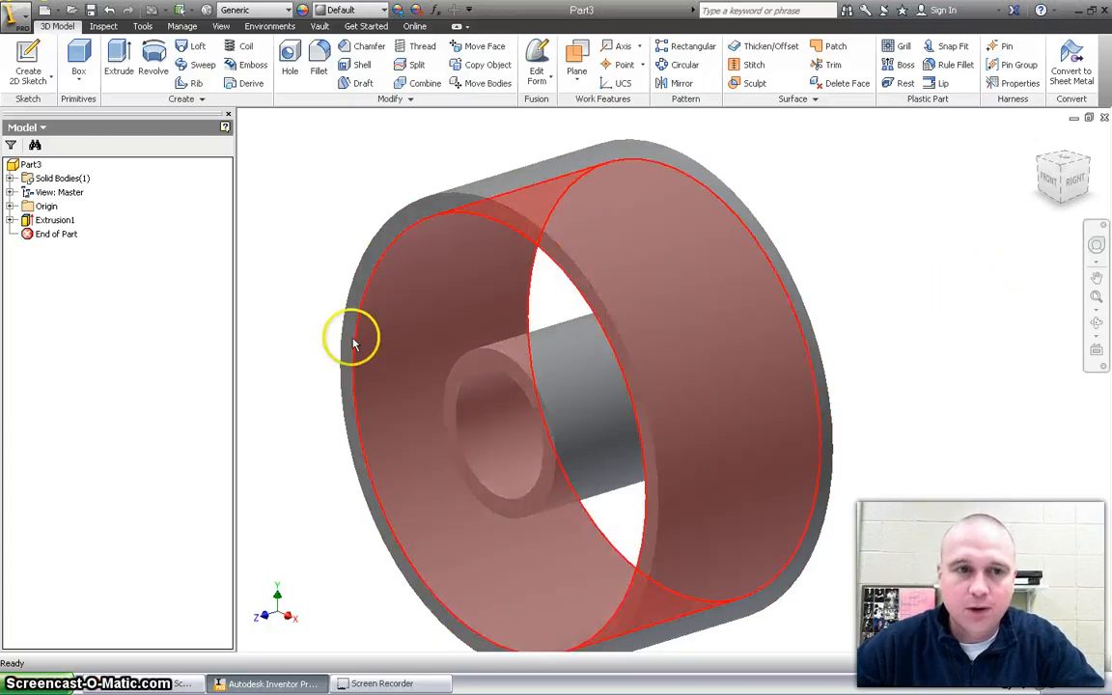
# Step: Create a sketch on the outer ring's front face, project the hub's outer circular edge into it, and finish the sketch
pyautogui.click(28, 66)
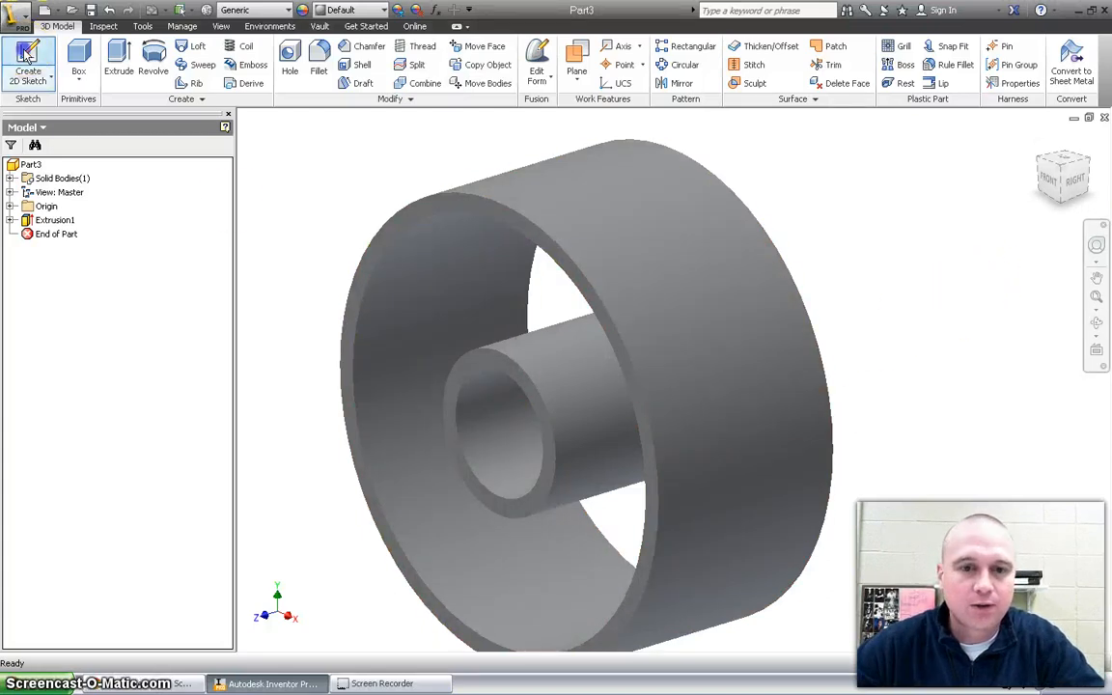
pyautogui.click(370, 253)
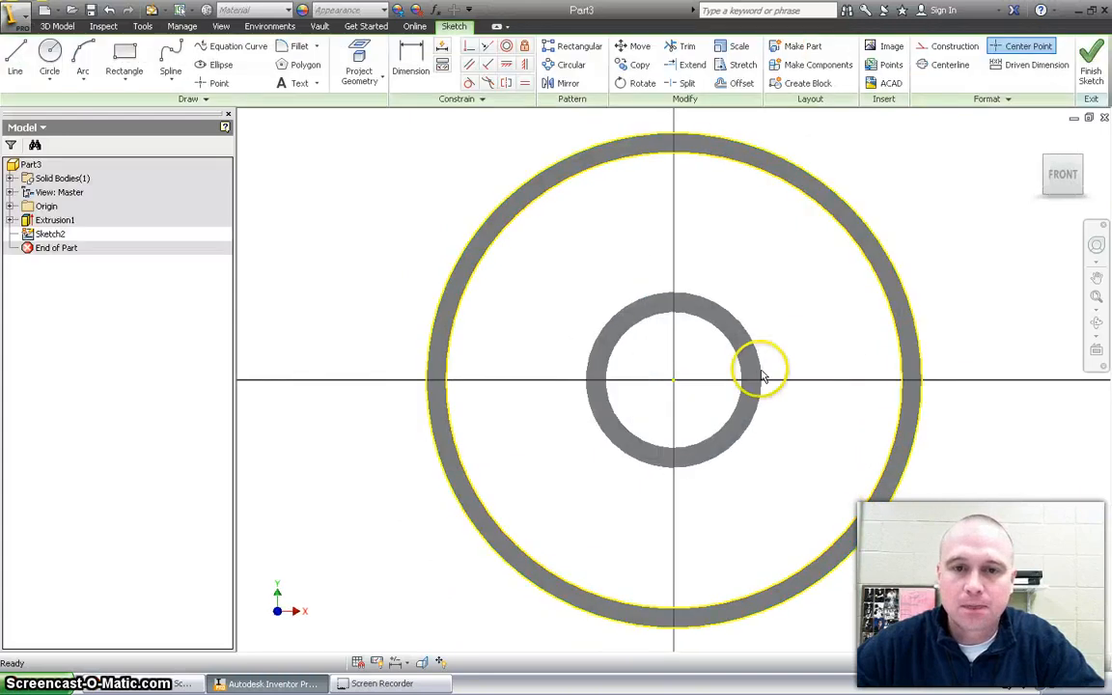
pyautogui.click(363, 62)
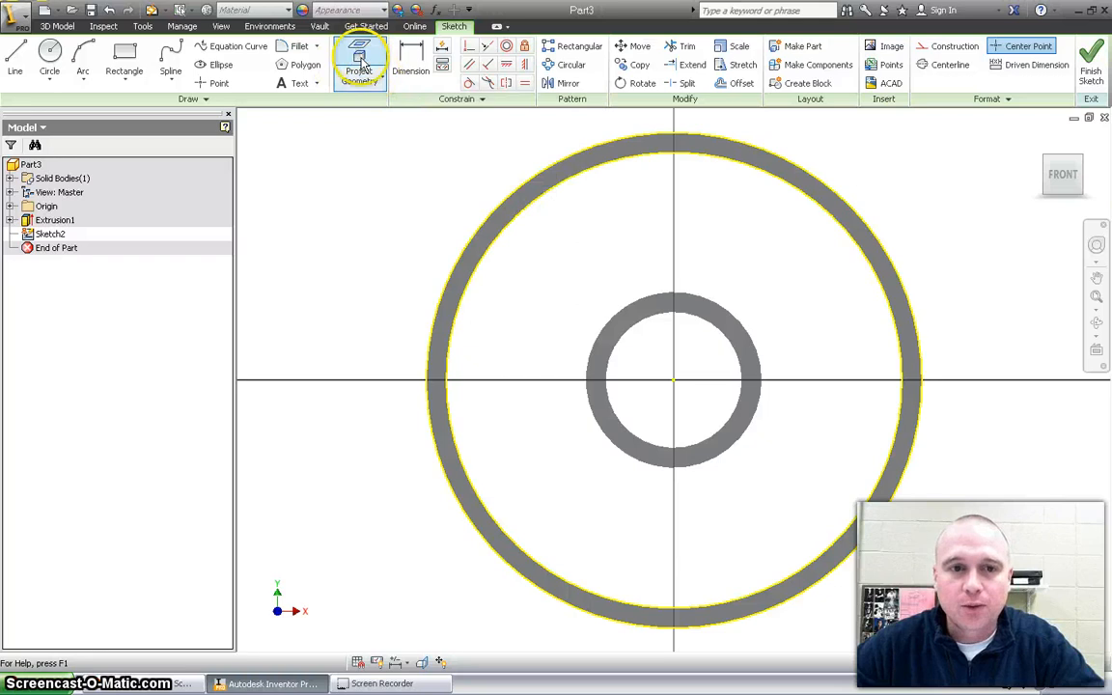
pyautogui.click(610, 333)
pyautogui.click(1097, 322)
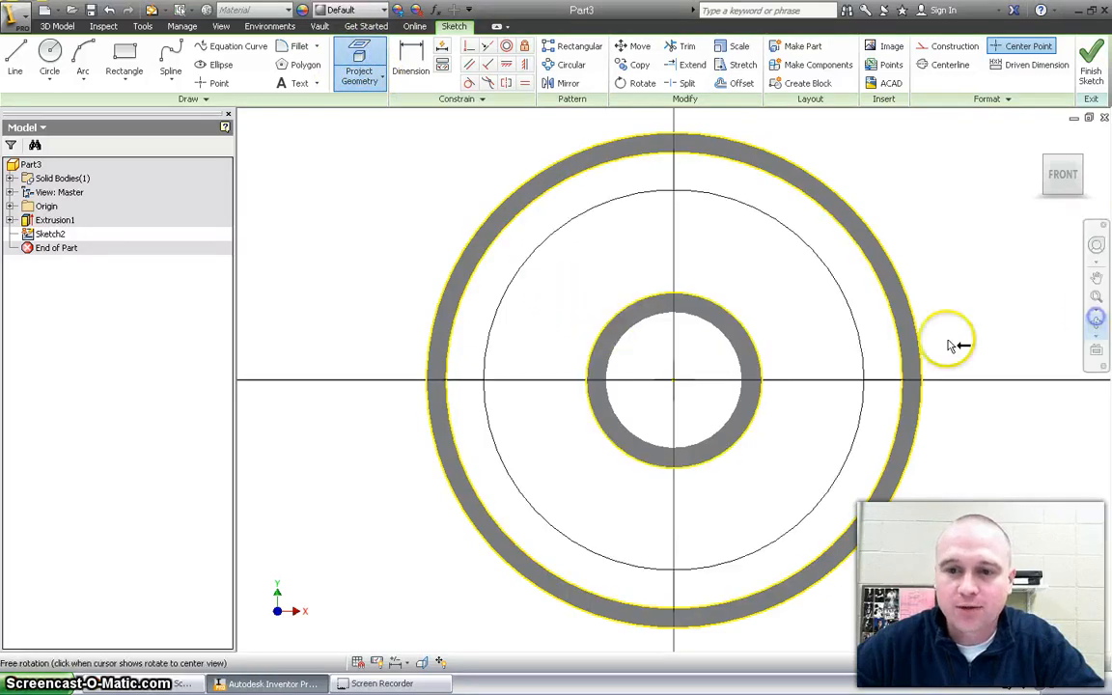
pyautogui.moveTo(803, 339); pyautogui.dragTo(772, 345)
pyautogui.press('Escape')
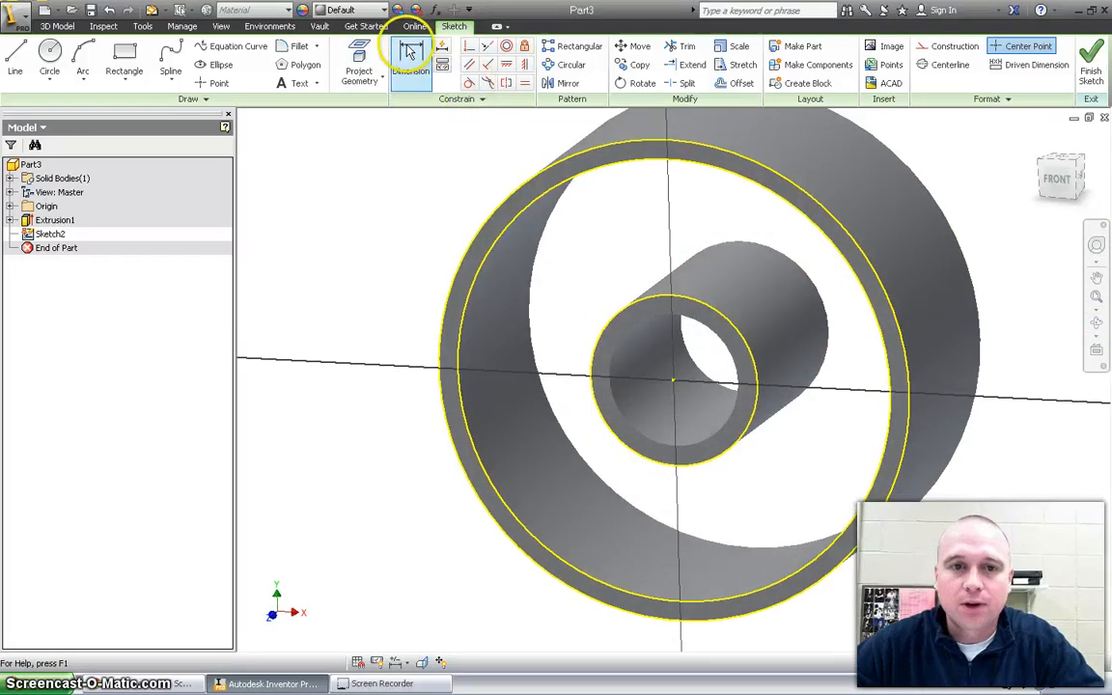
pyautogui.click(358, 53)
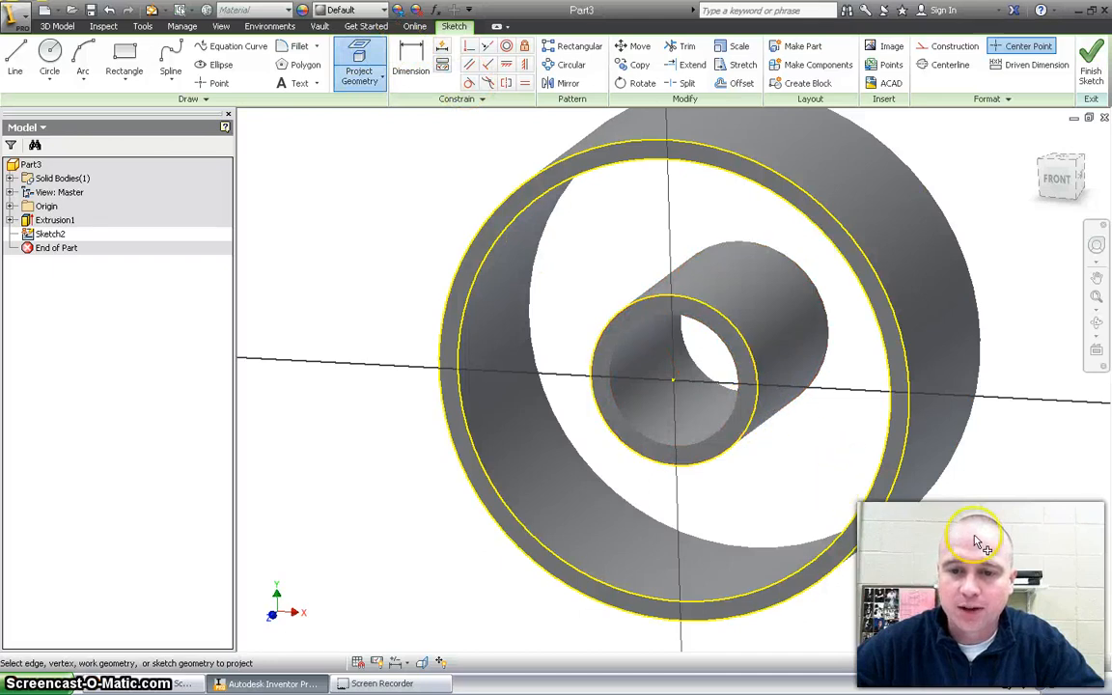
pyautogui.press('Escape')
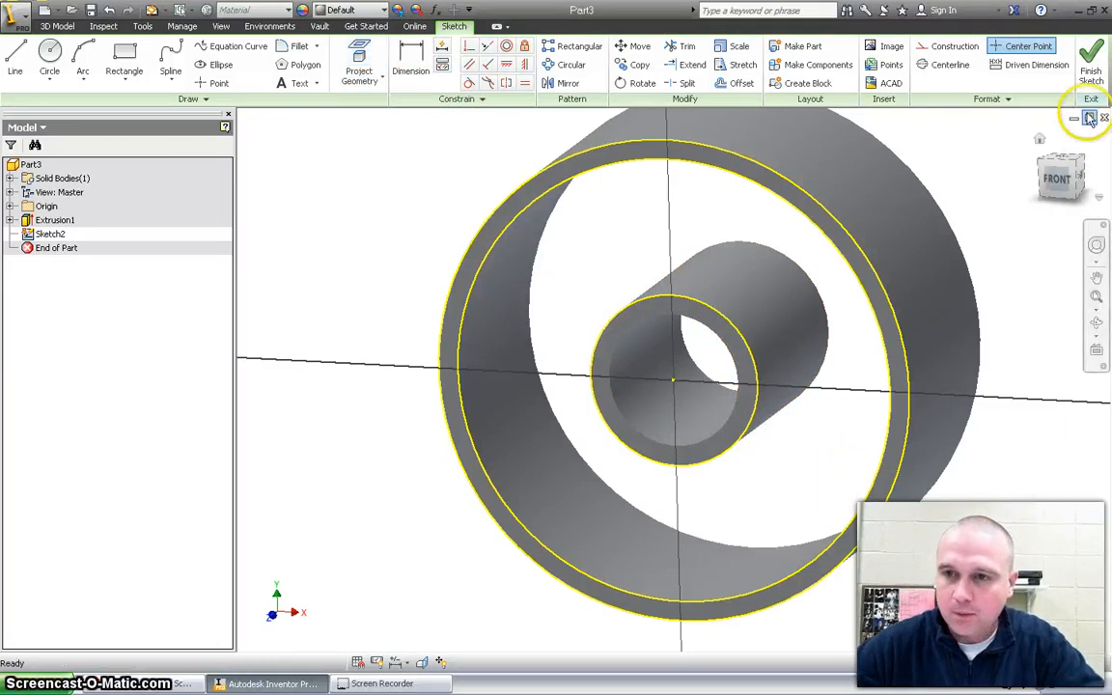
pyautogui.click(1092, 70)
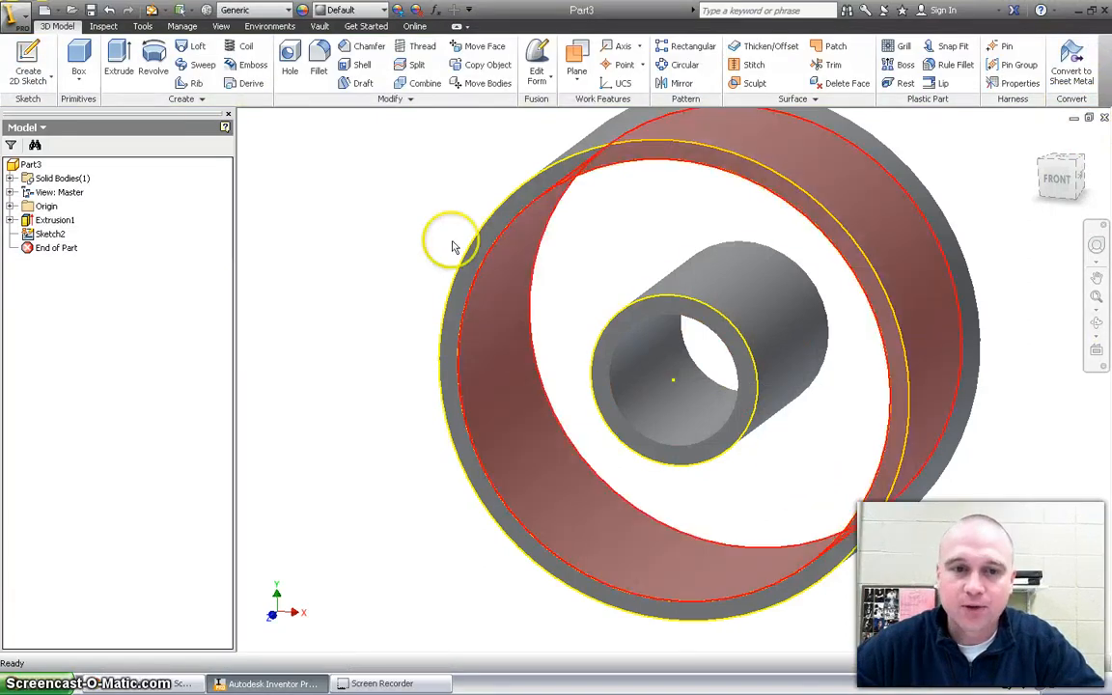
# Step: Extrude the ring-shaped area between the hub and the outer rim by 0.05 in, symmetric about the sketch plane
pyautogui.click(117, 53)
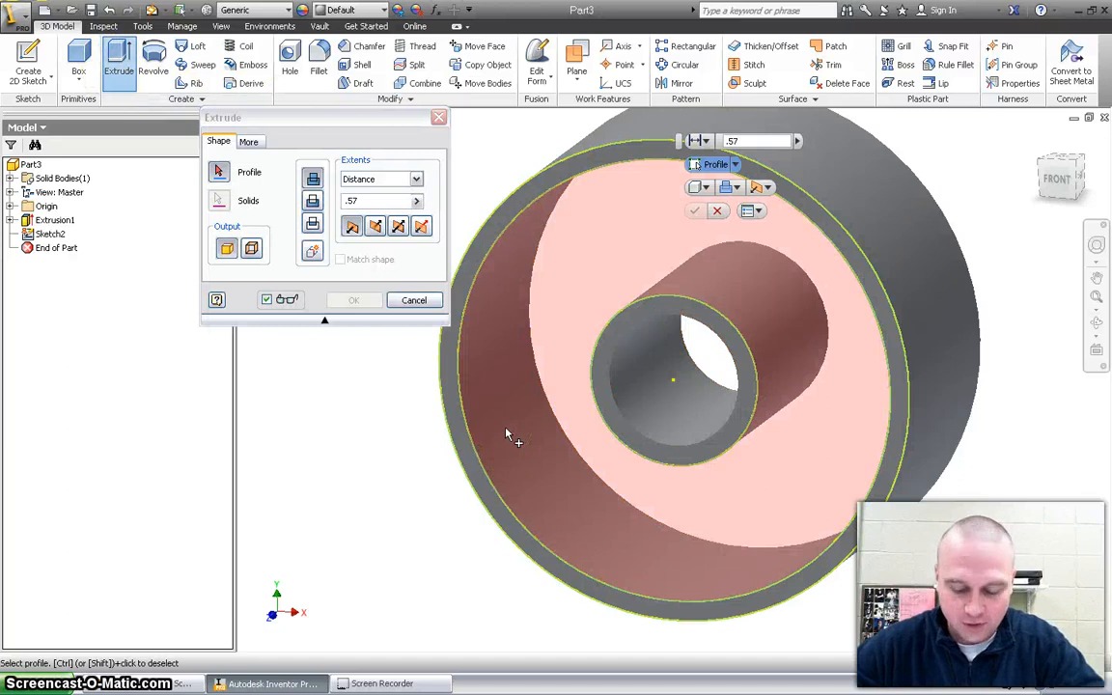
pyautogui.click(754, 120)
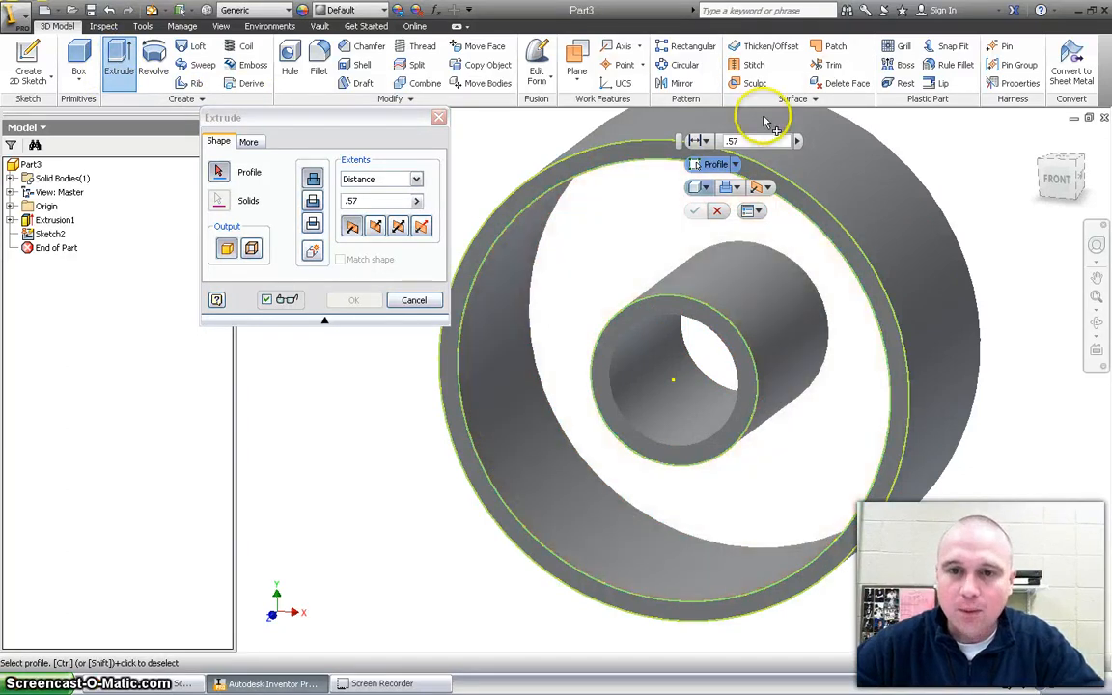
pyautogui.click(743, 142)
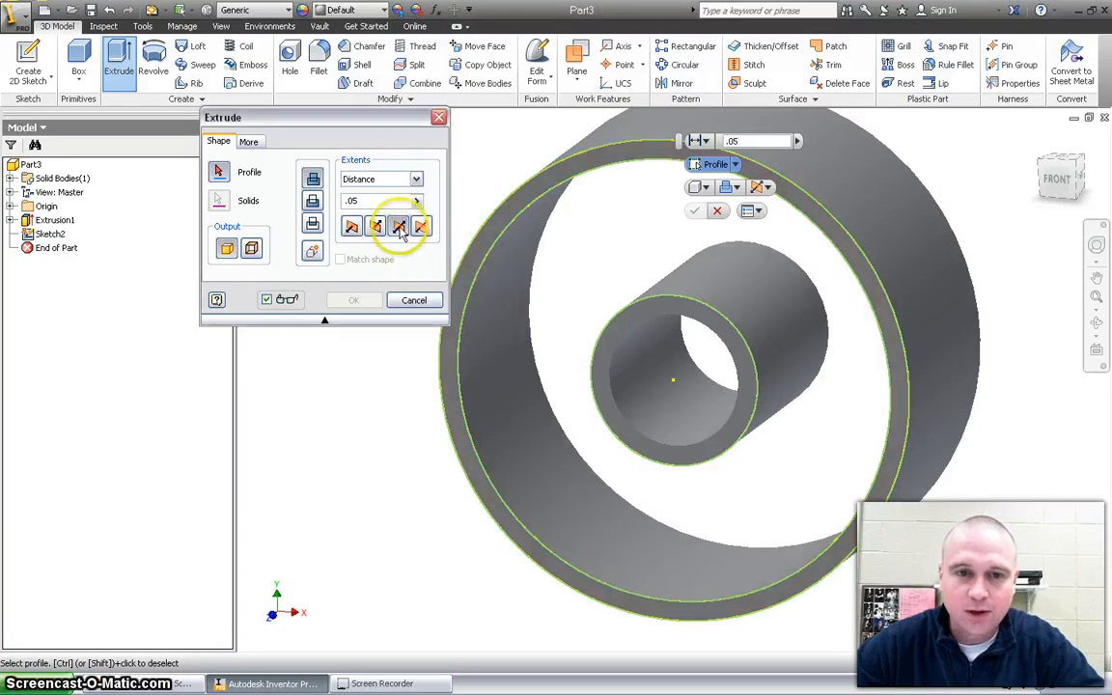
pyautogui.click(491, 369)
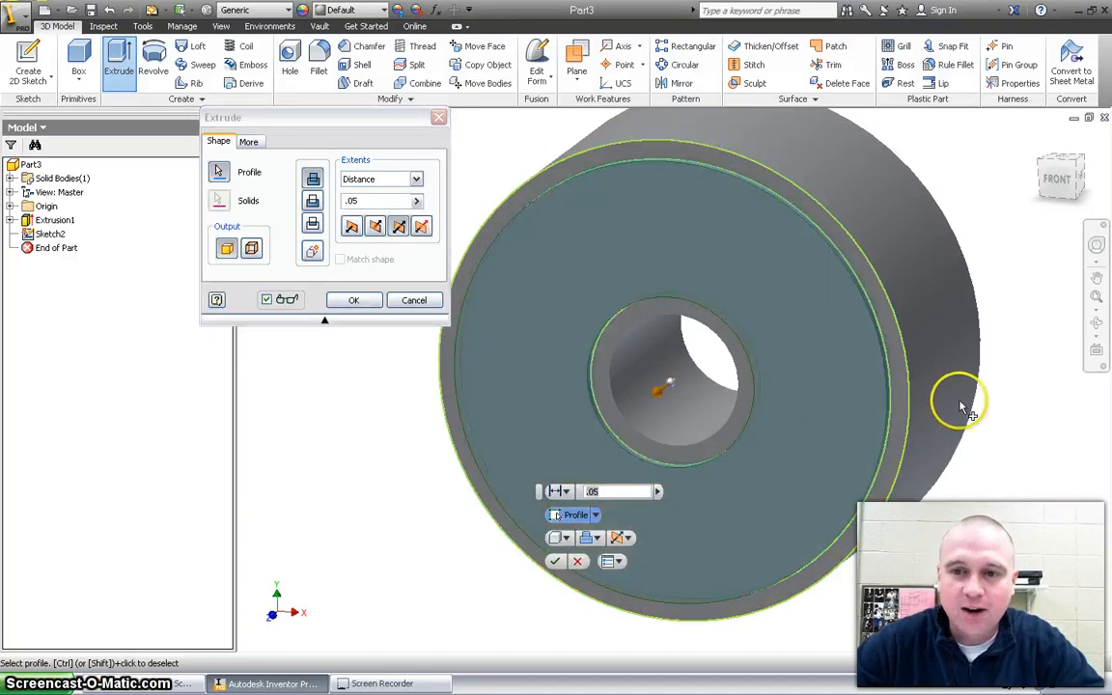
pyautogui.click(1096, 327)
pyautogui.moveTo(790, 366)
pyautogui.mouseDown()
pyautogui.moveTo(703, 342)
pyautogui.moveTo(643, 369)
pyautogui.moveTo(795, 376)
pyautogui.mouseUp()
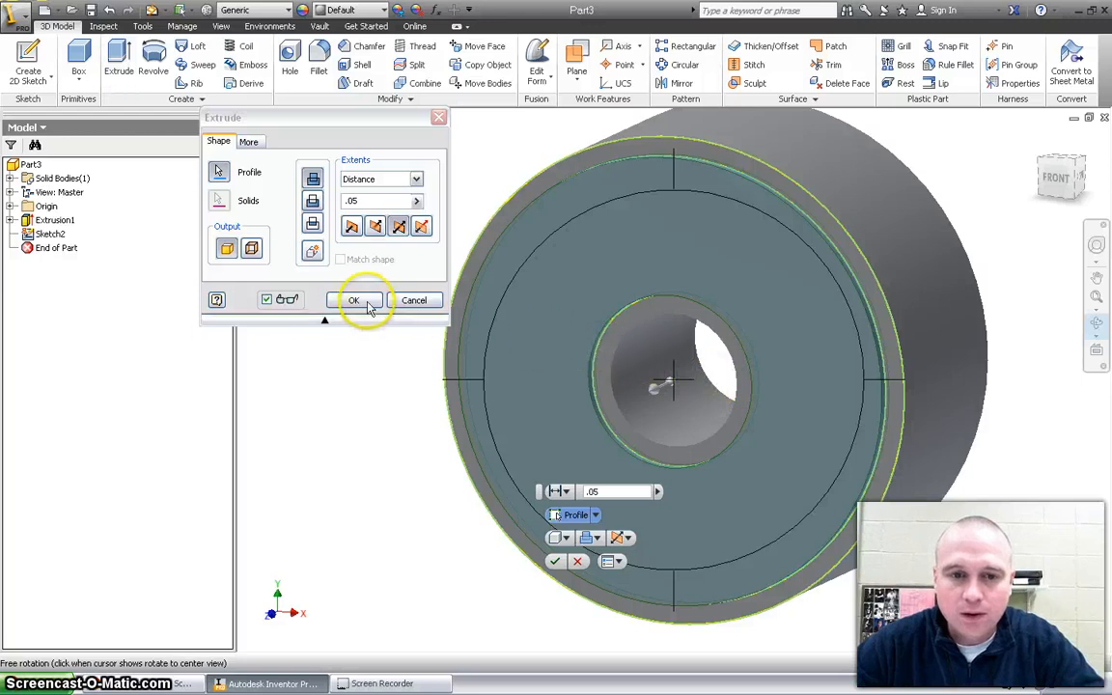
pyautogui.click(363, 300)
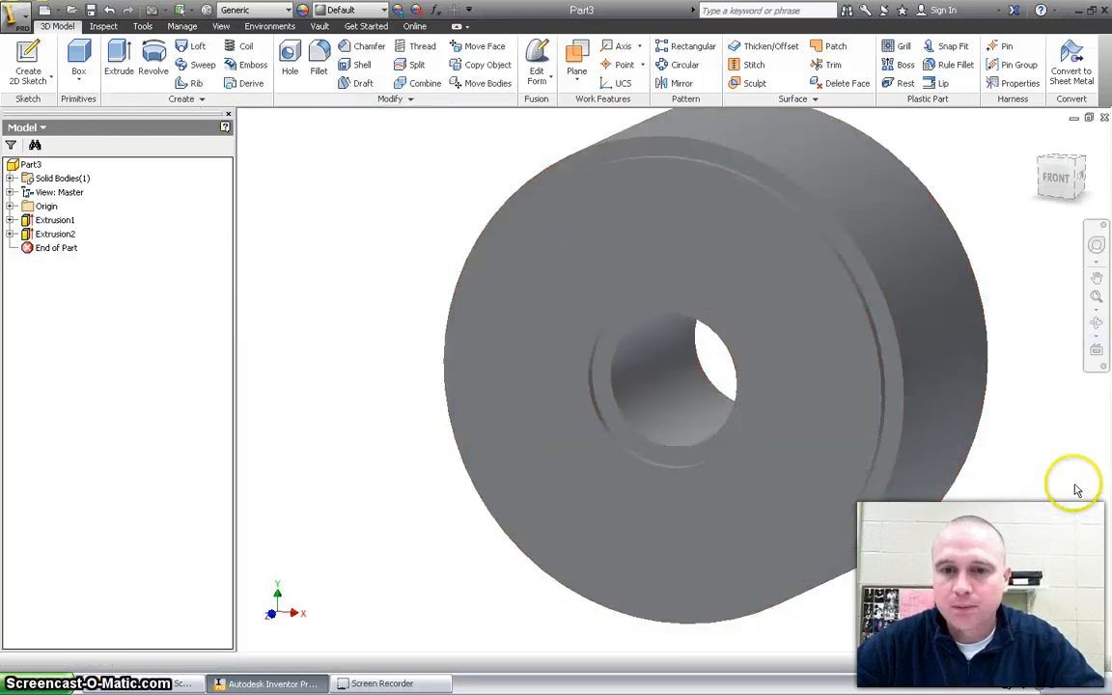
# Step: Create a sketch on the front face of the thin web between the hub and the rim
pyautogui.click(1096, 322)
pyautogui.moveTo(707, 356); pyautogui.dragTo(798, 280)
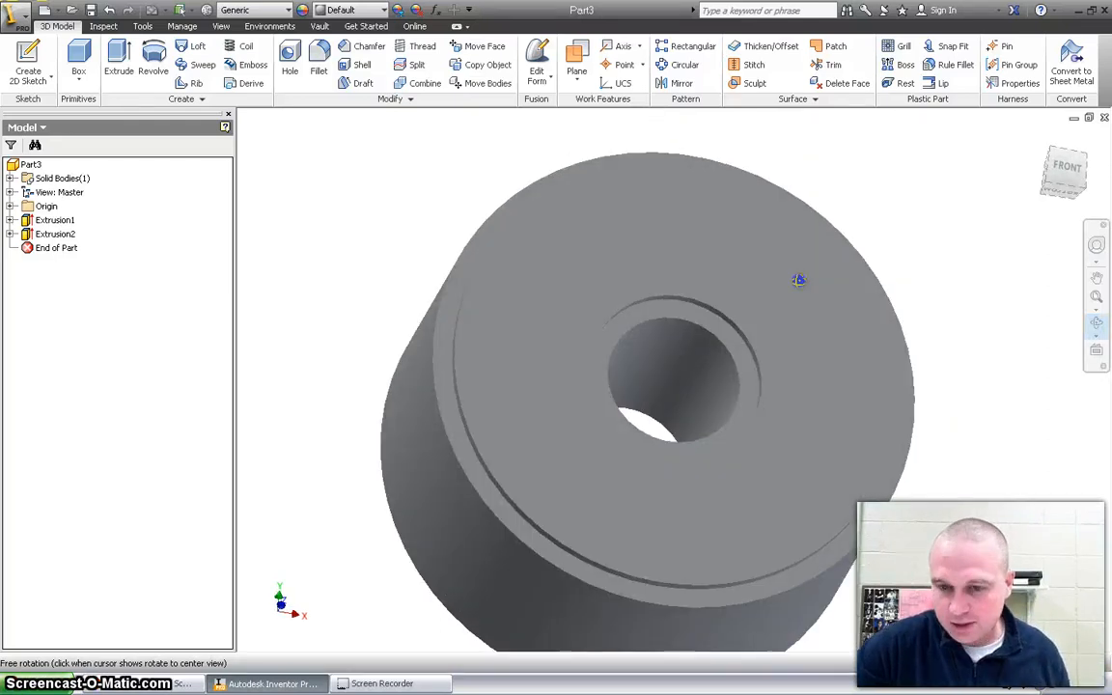
pyautogui.moveTo(794, 312); pyautogui.dragTo(759, 396)
pyautogui.click(29, 58)
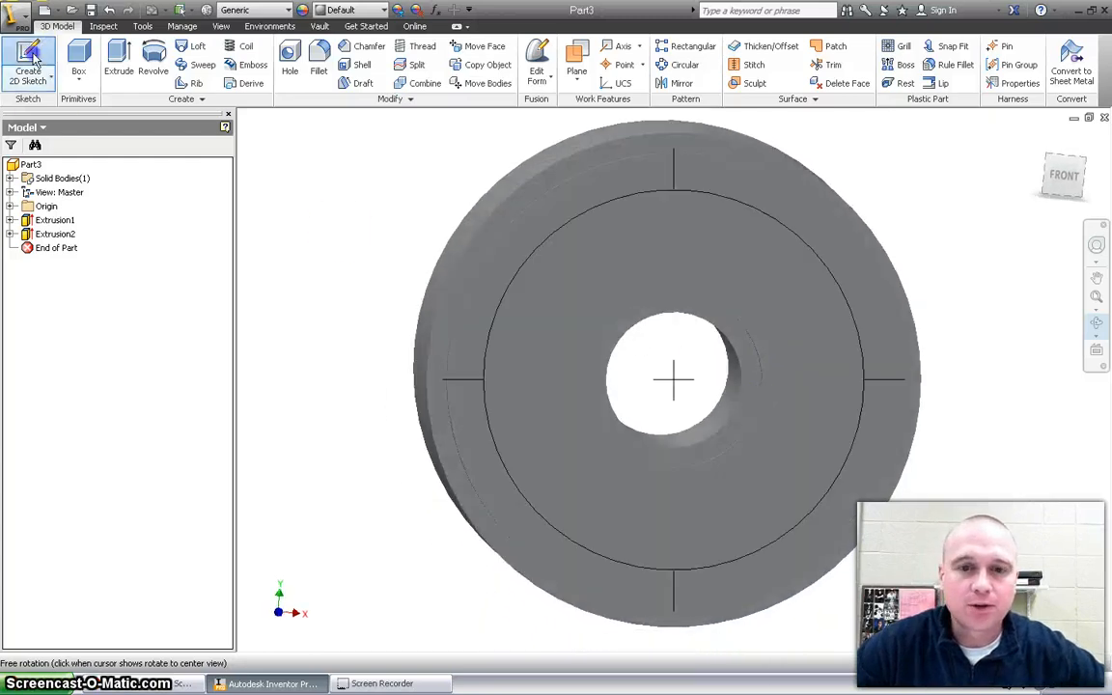
pyautogui.click(626, 249)
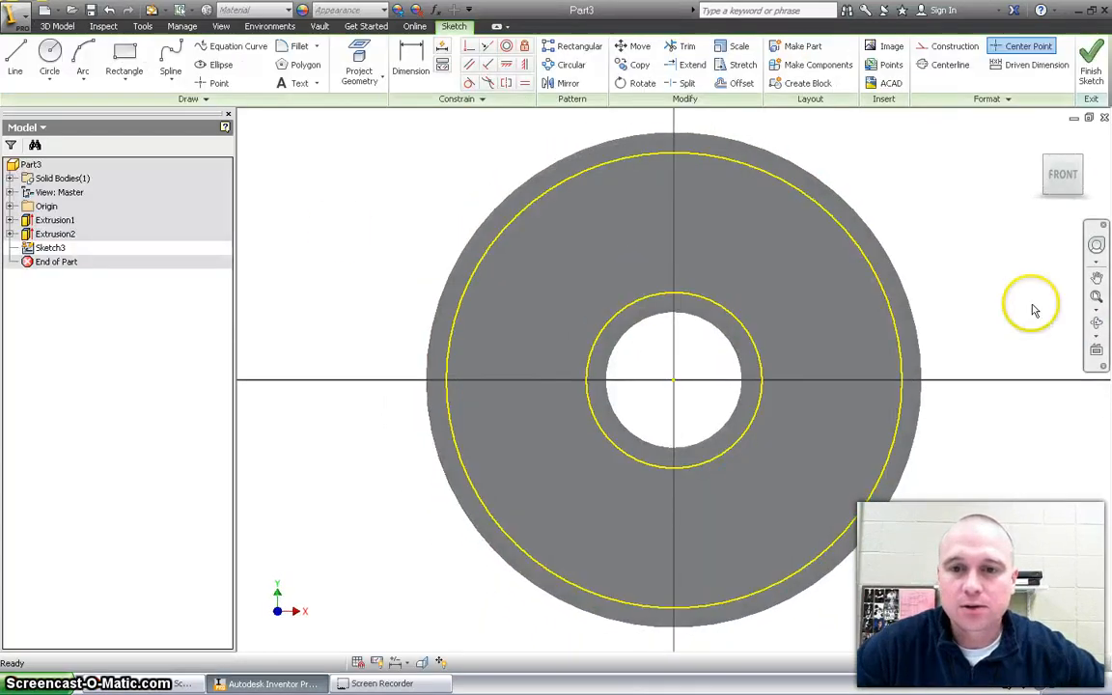
# Step: Draw a circle about 0.41 in in diameter, centred on the rim's inner edge directly above the origin
pyautogui.scroll(-2, 759, 126)
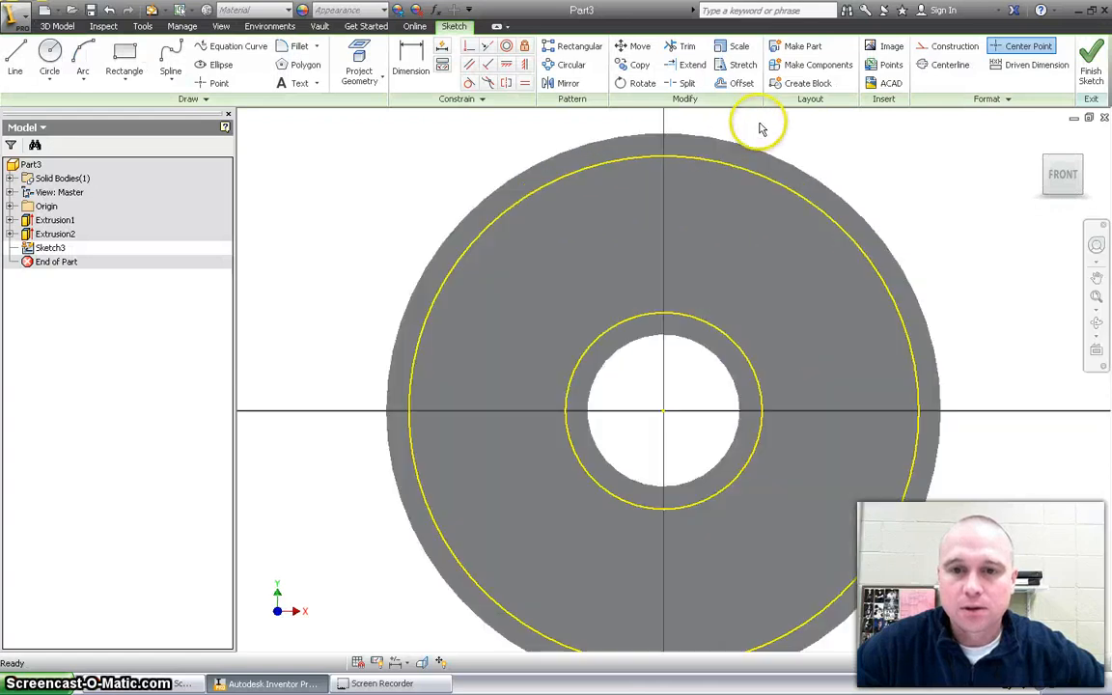
pyautogui.scroll(4, 760, 126)
pyautogui.scroll(-3, 760, 128)
pyautogui.click(47, 53)
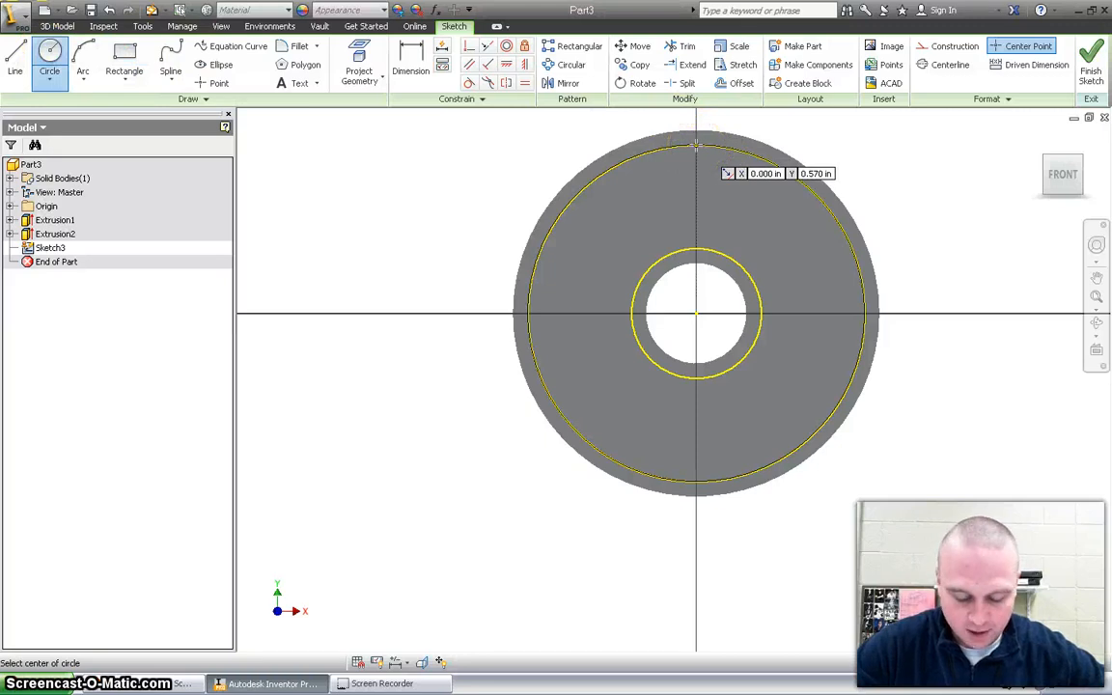
pyautogui.click(696, 145)
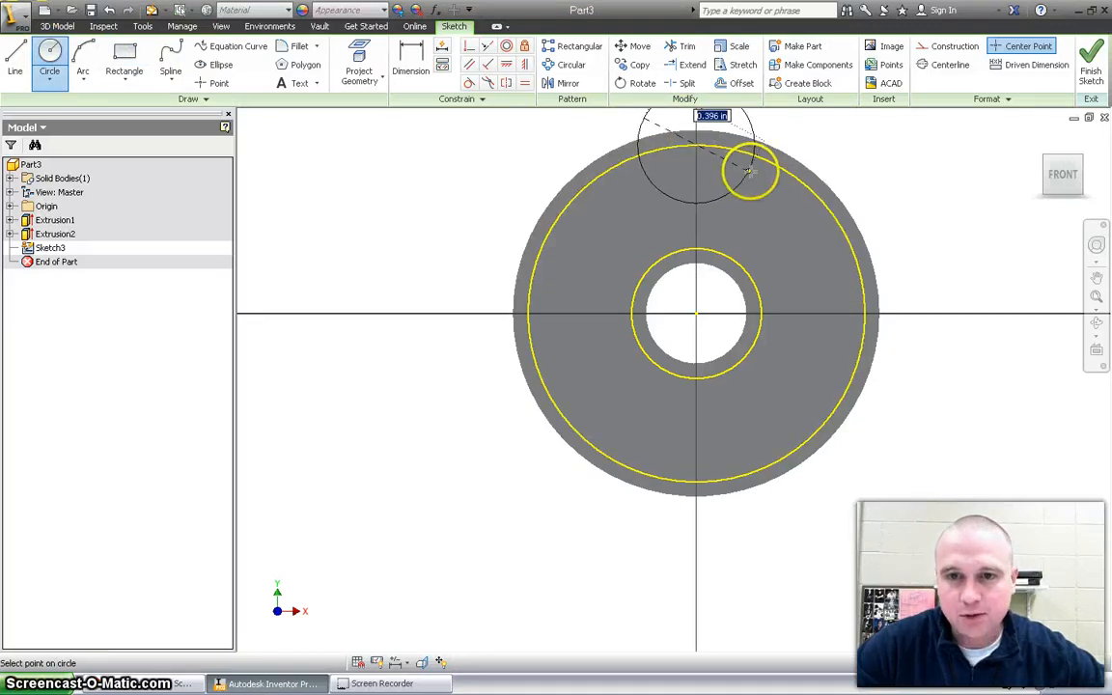
pyautogui.click(751, 172)
# Step: Dimension the small circle's diameter at 0.5 in
pyautogui.scroll(-3, 790, 211)
pyautogui.click(410, 68)
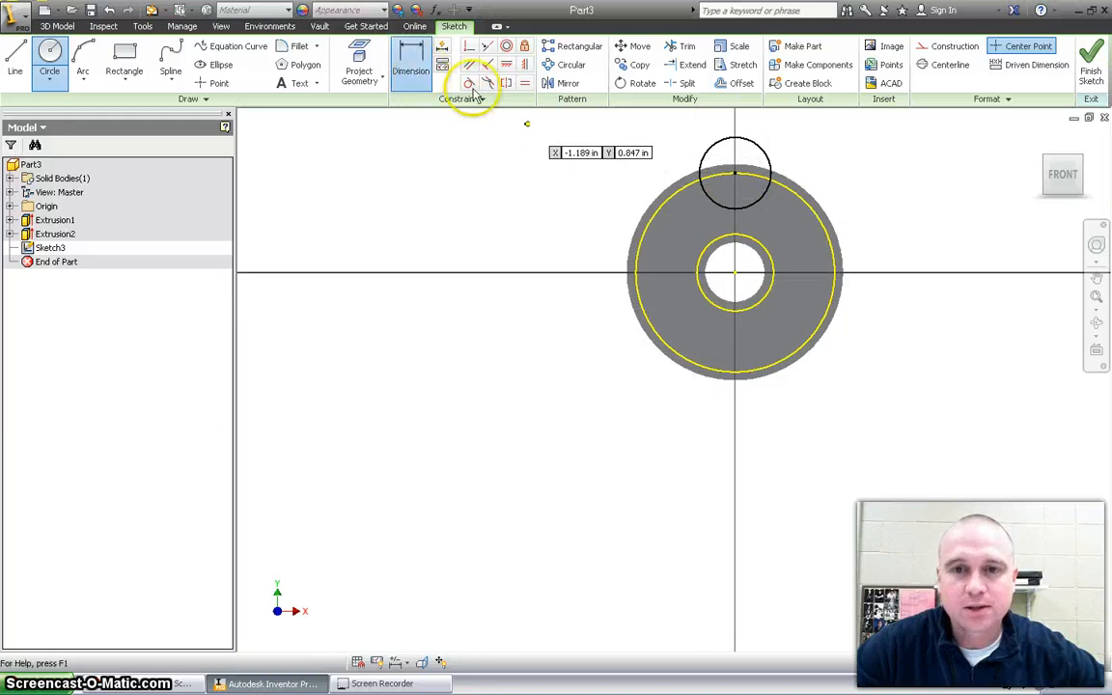
pyautogui.click(703, 164)
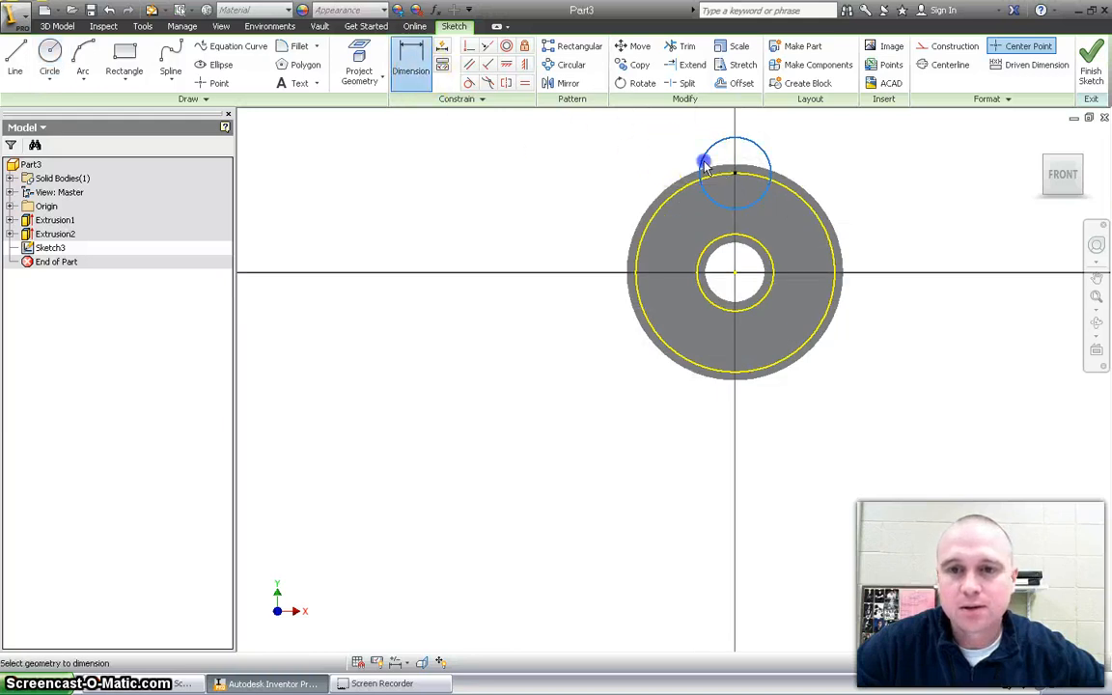
pyautogui.click(621, 157)
pyautogui.click(577, 205)
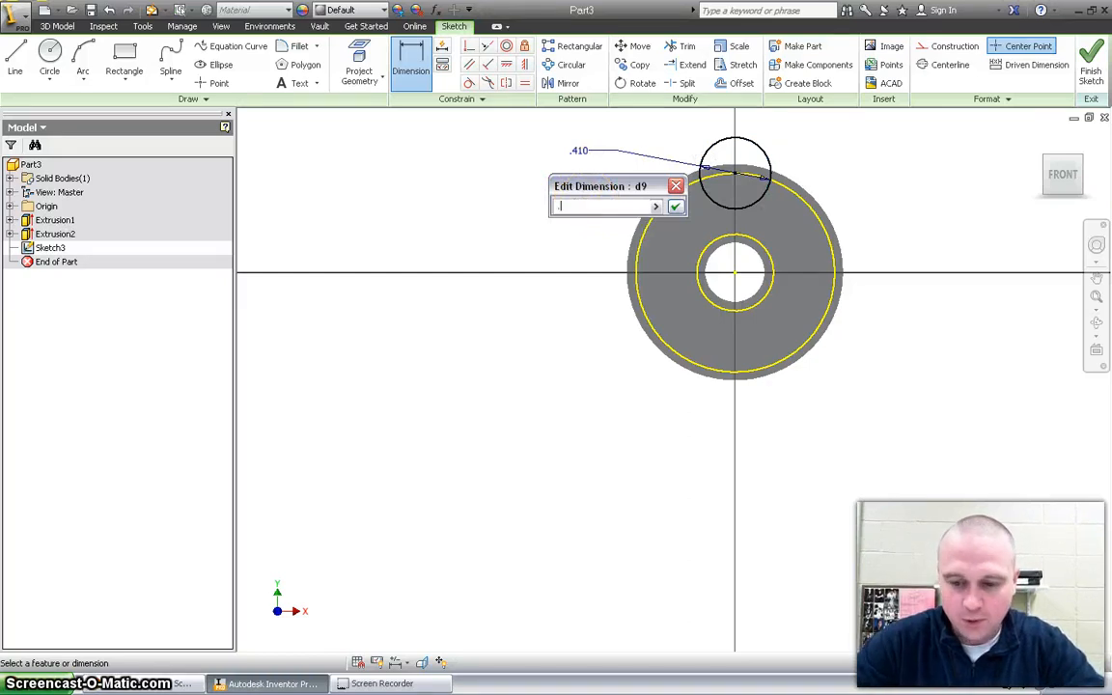
pyautogui.write('.5')
pyautogui.press('Return')
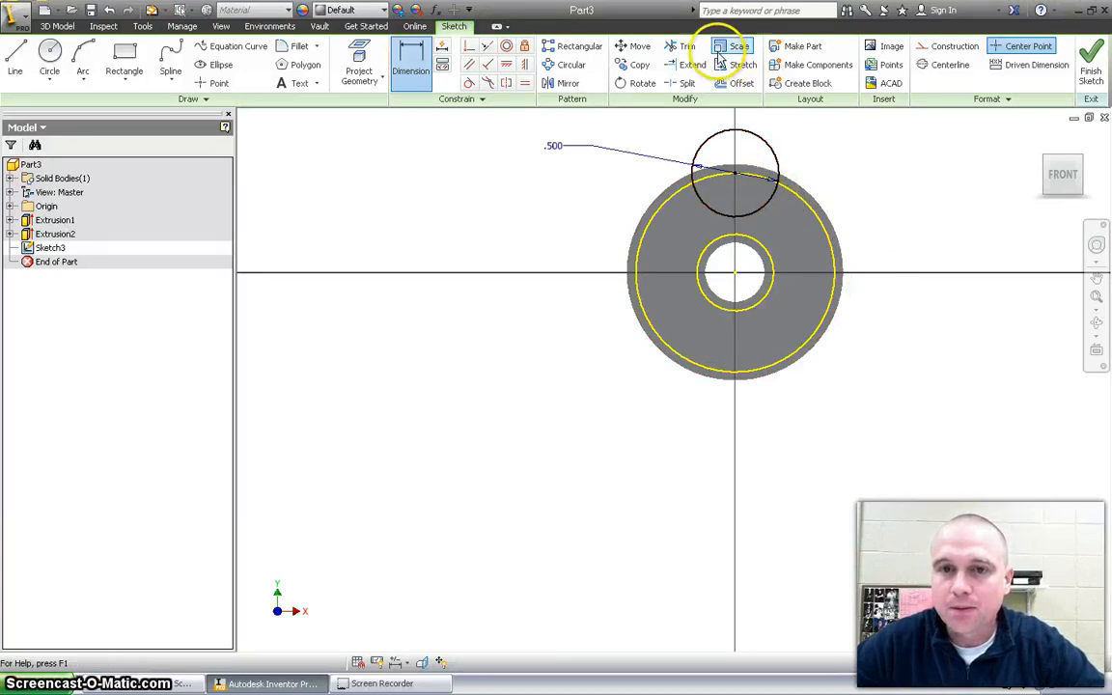
# Step: Trim the small circle outside the rim's inner edge, close it with a three-point arc along that edge, and finish the sketch
pyautogui.click(686, 48)
pyautogui.click(769, 150)
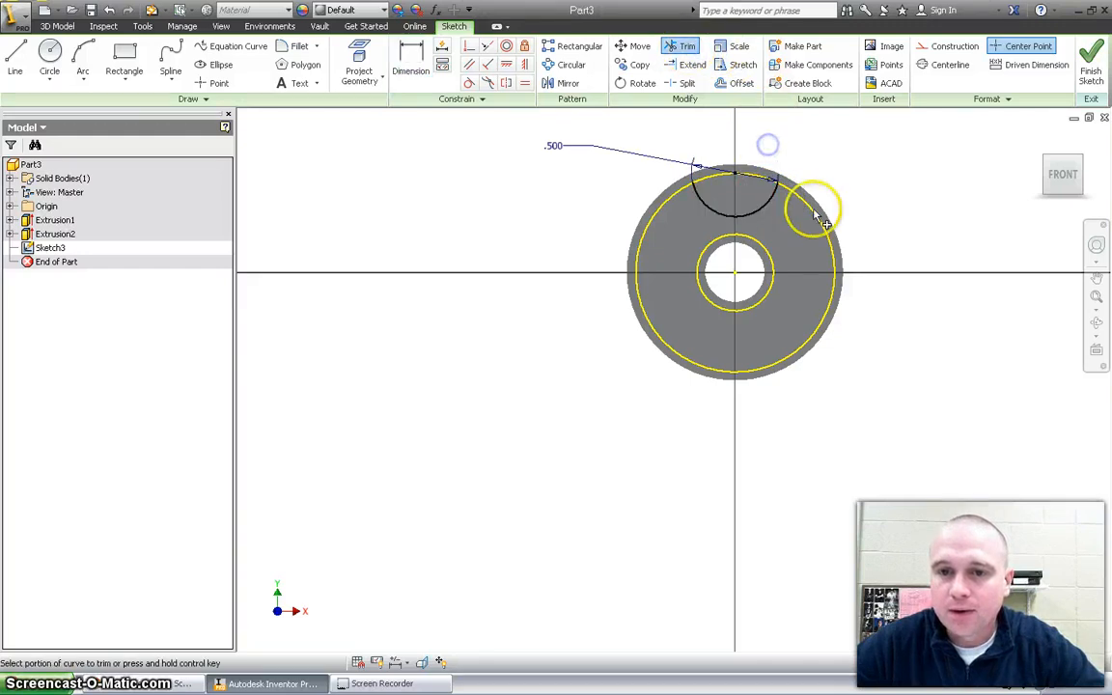
pyautogui.scroll(-3, 757, 155)
pyautogui.scroll(5, 762, 157)
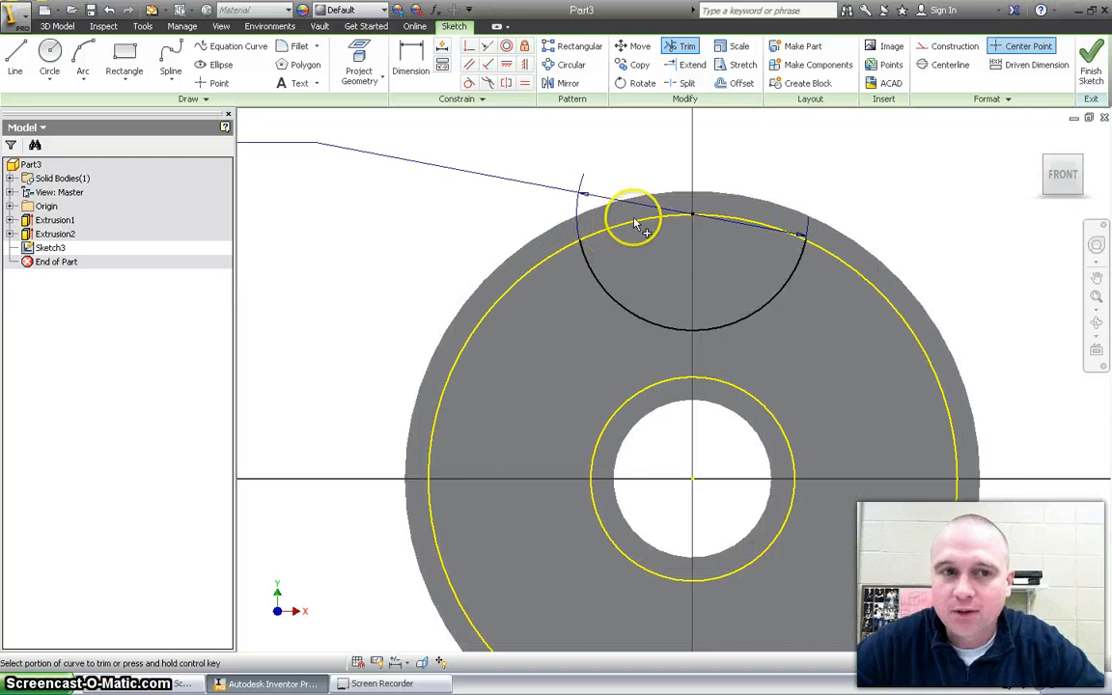
pyautogui.click(81, 58)
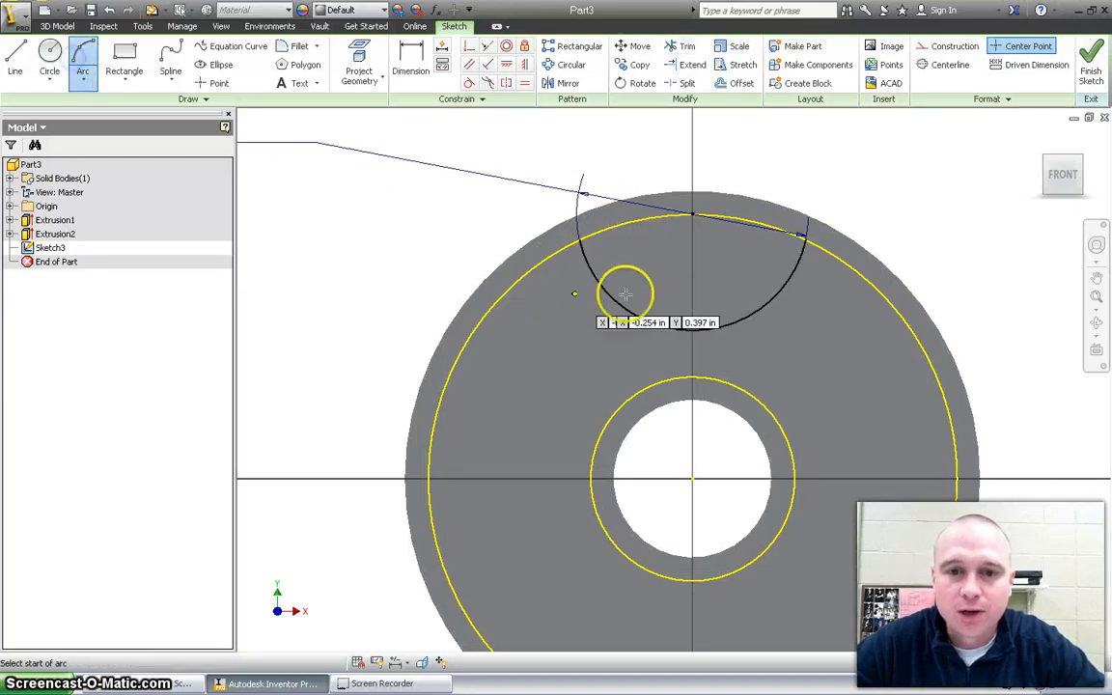
pyautogui.click(584, 239)
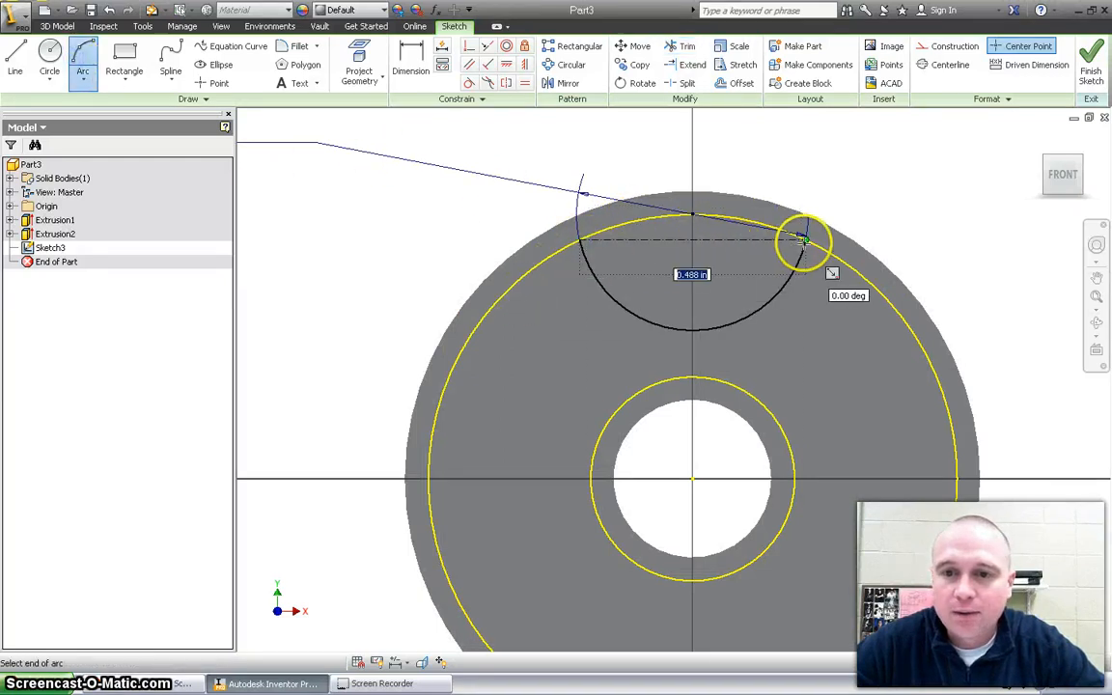
pyautogui.click(804, 241)
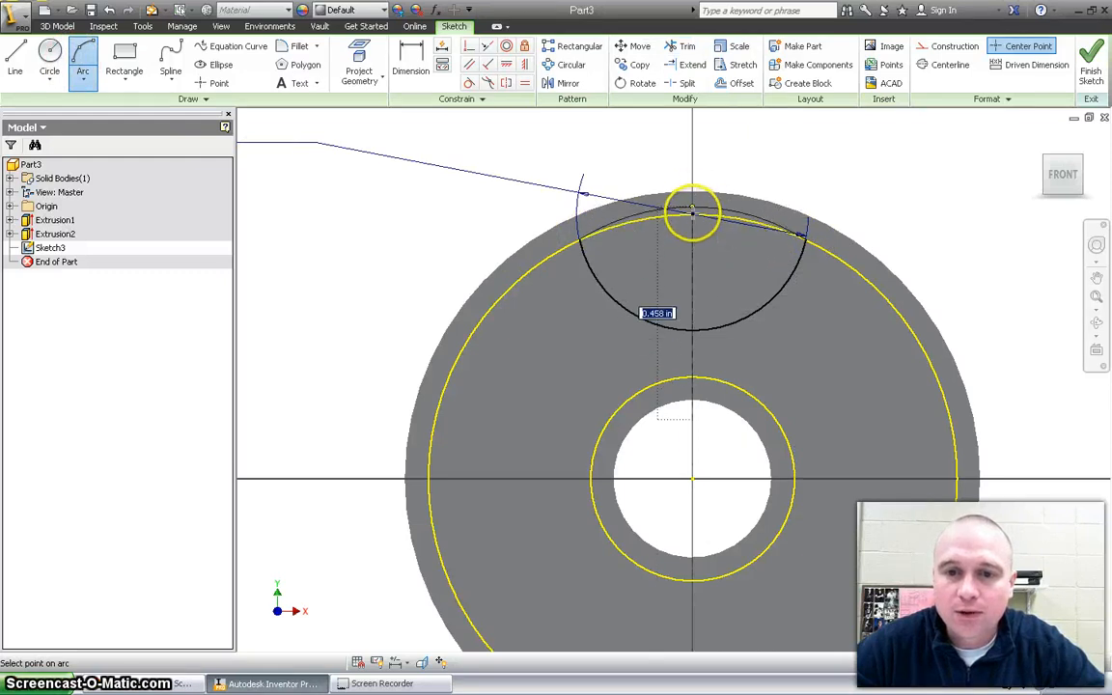
pyautogui.click(692, 214)
pyautogui.click(1090, 69)
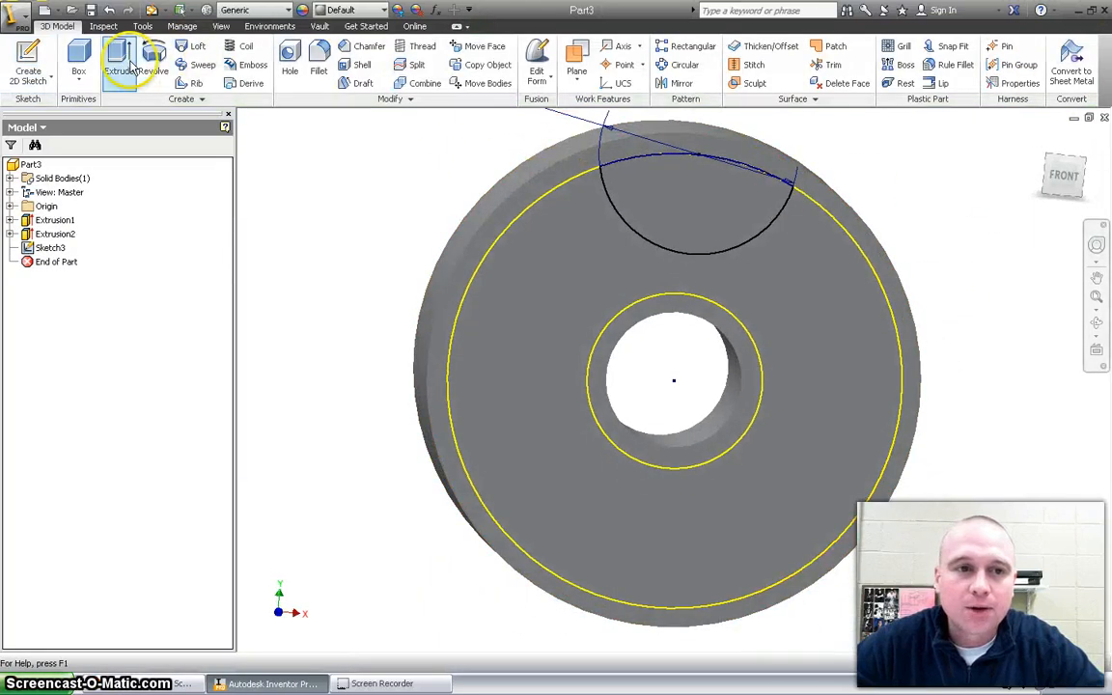
# Step: Cut the closed arc profile through the web with Extrude, using the All extent
pyautogui.click(119, 60)
pyautogui.click(670, 217)
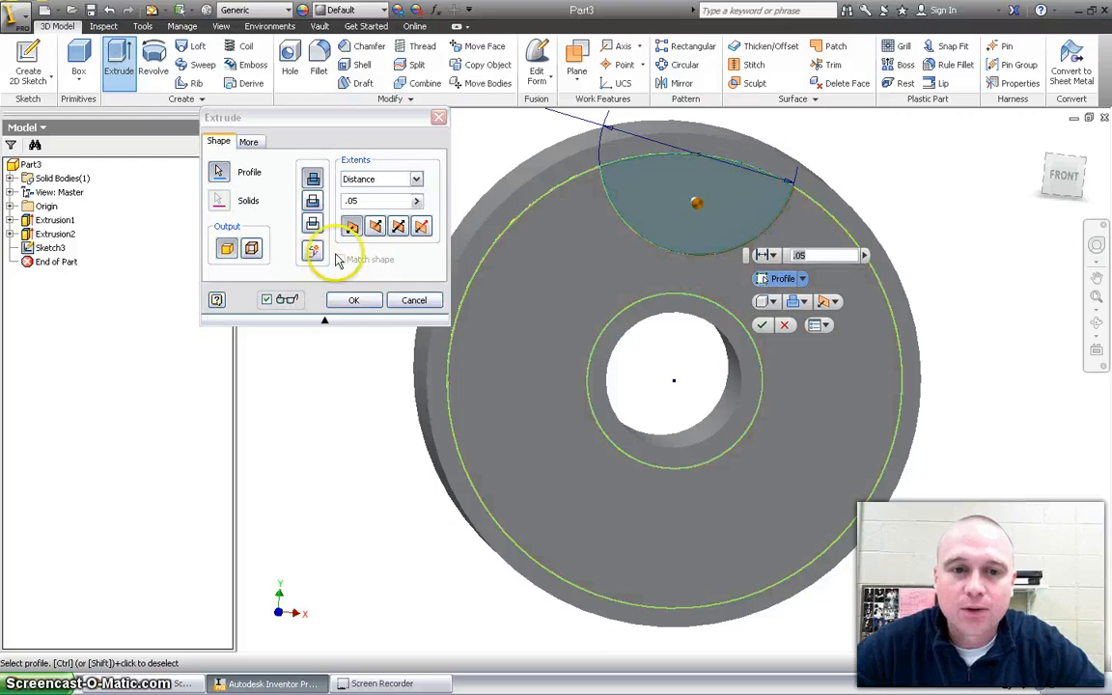
pyautogui.click(376, 226)
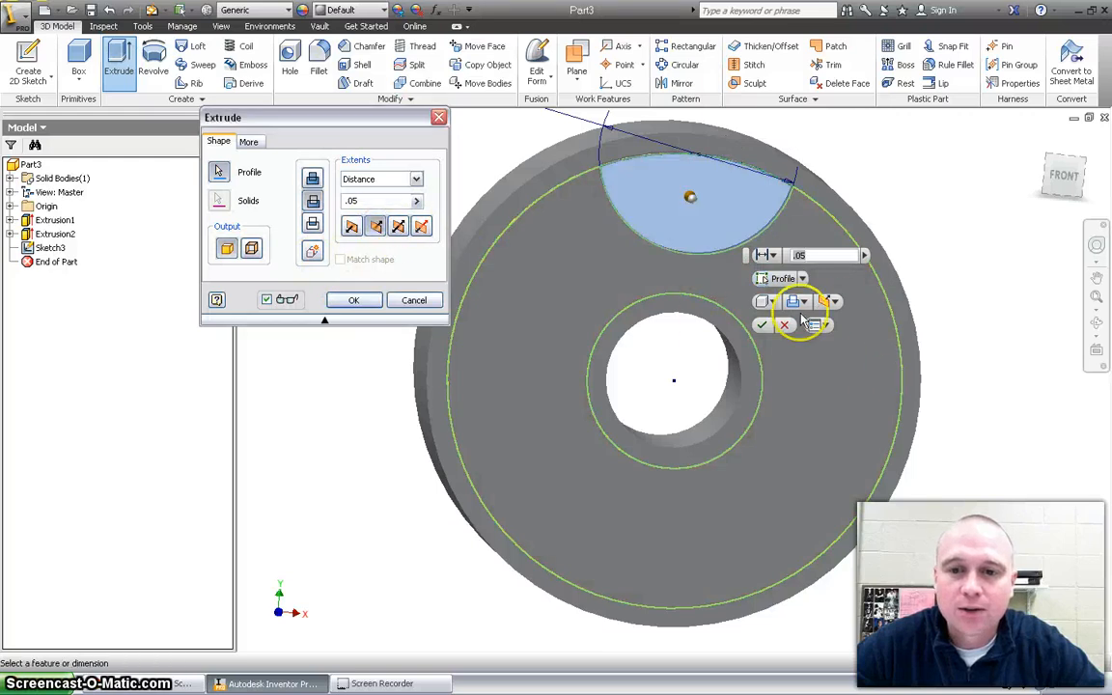
pyautogui.click(416, 181)
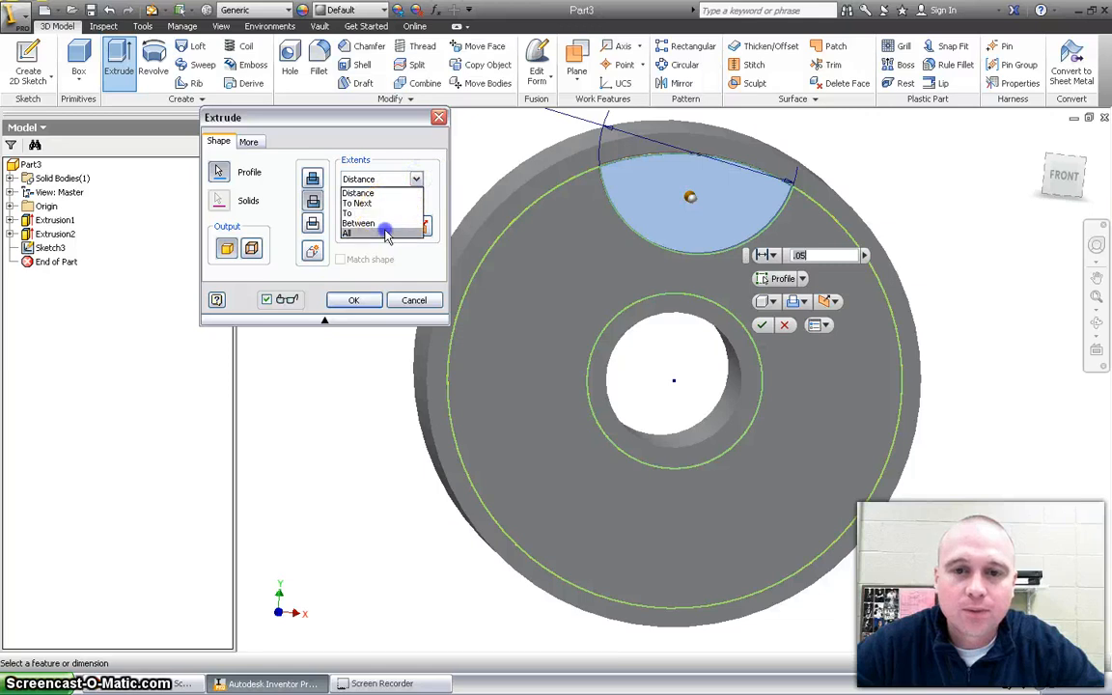
pyautogui.click(383, 232)
pyautogui.click(354, 300)
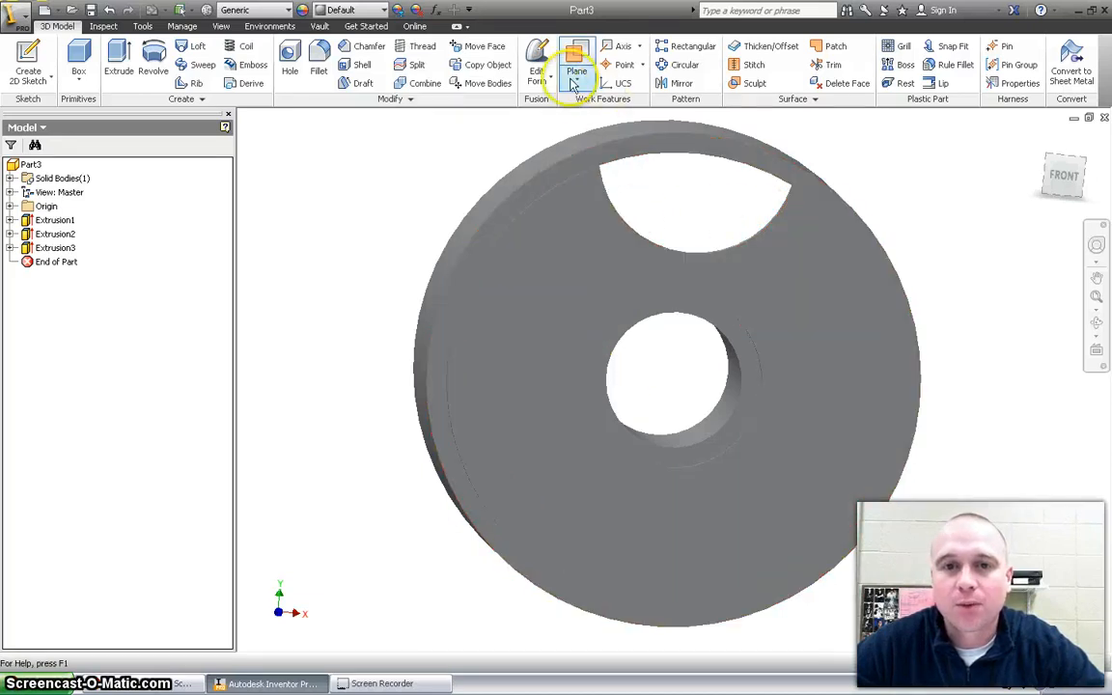
# Step: Pattern the web cutout circularly around the hub's axis with 5 occurrences over 360 degrees
pyautogui.click(685, 65)
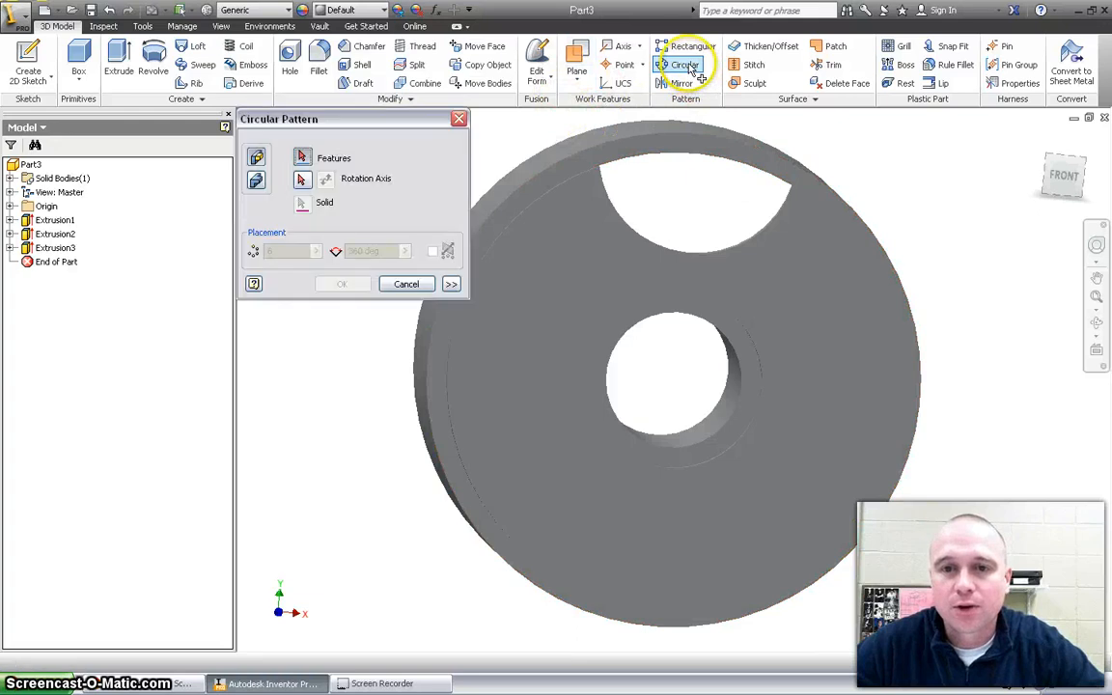
pyautogui.click(755, 241)
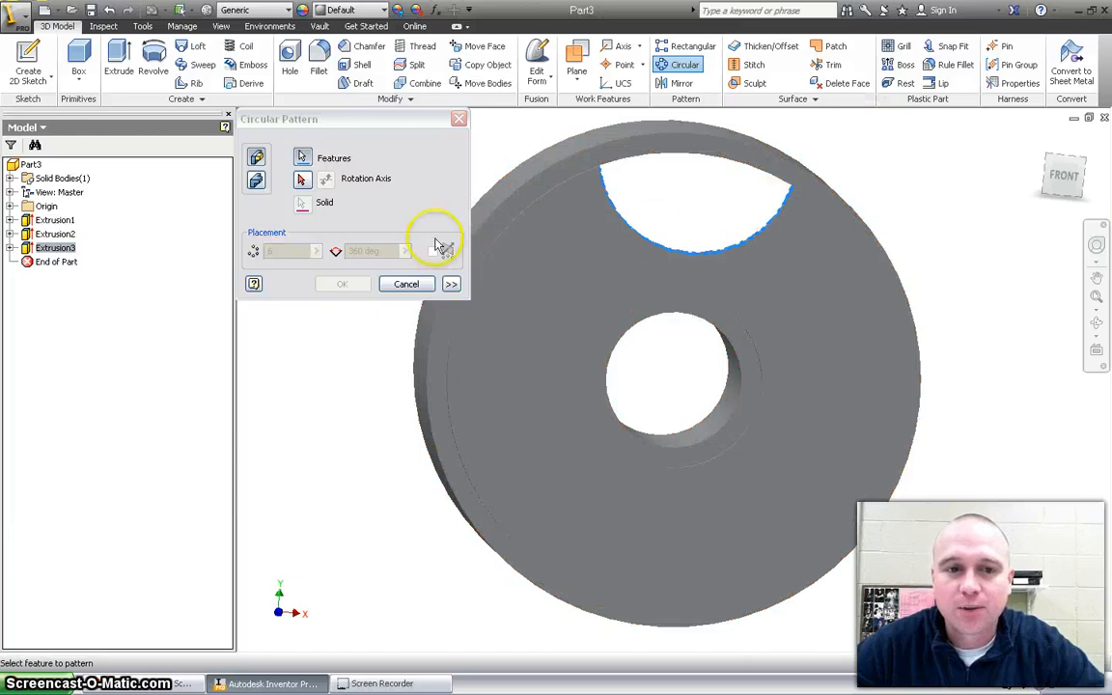
pyautogui.click(302, 179)
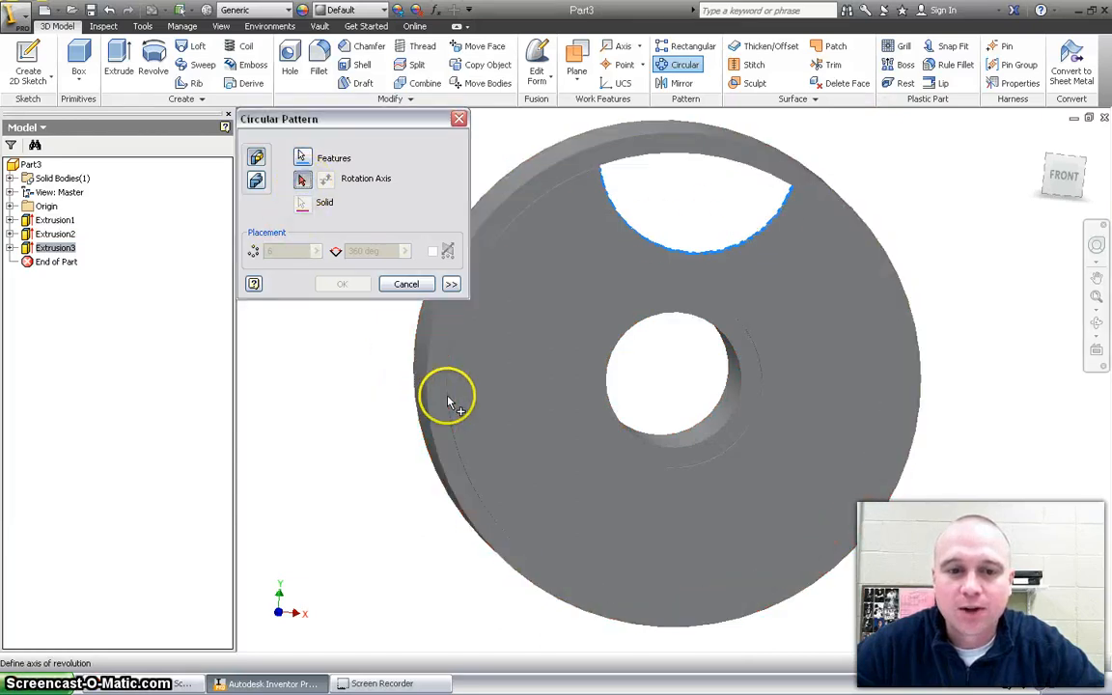
pyautogui.click(896, 417)
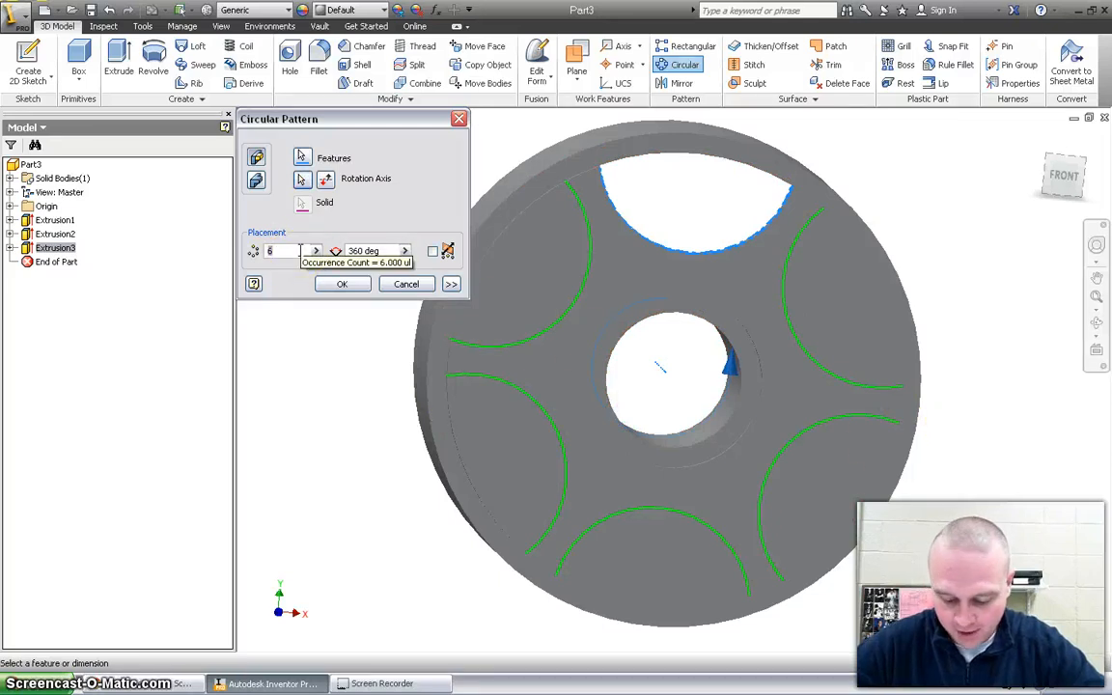
pyautogui.write('5')
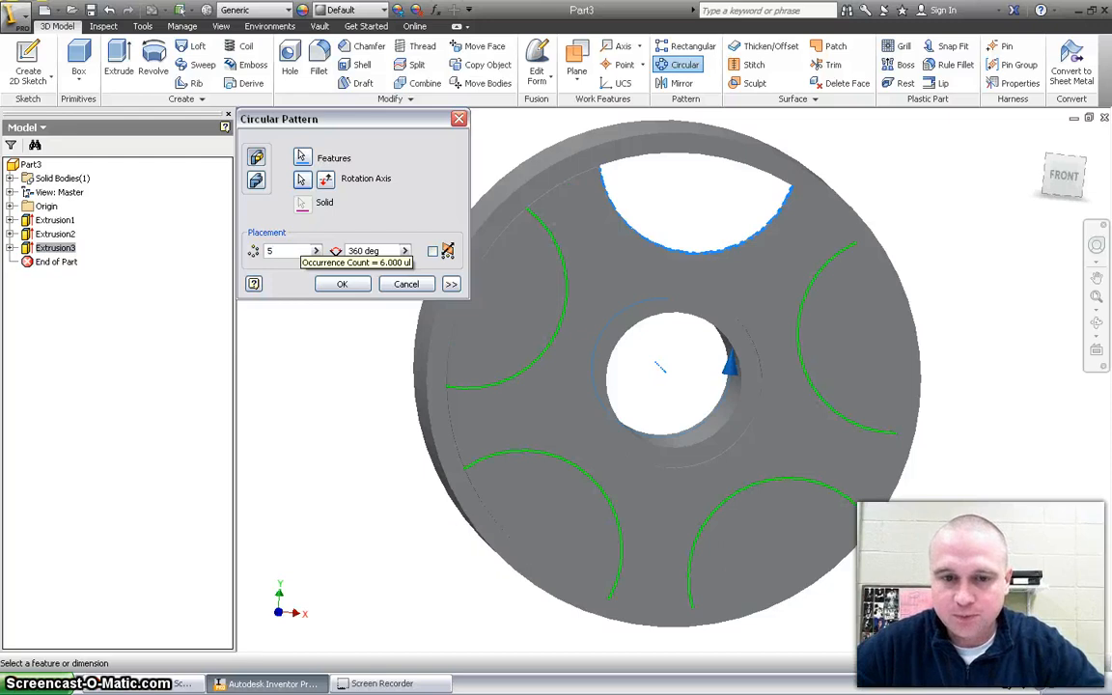
pyautogui.click(364, 288)
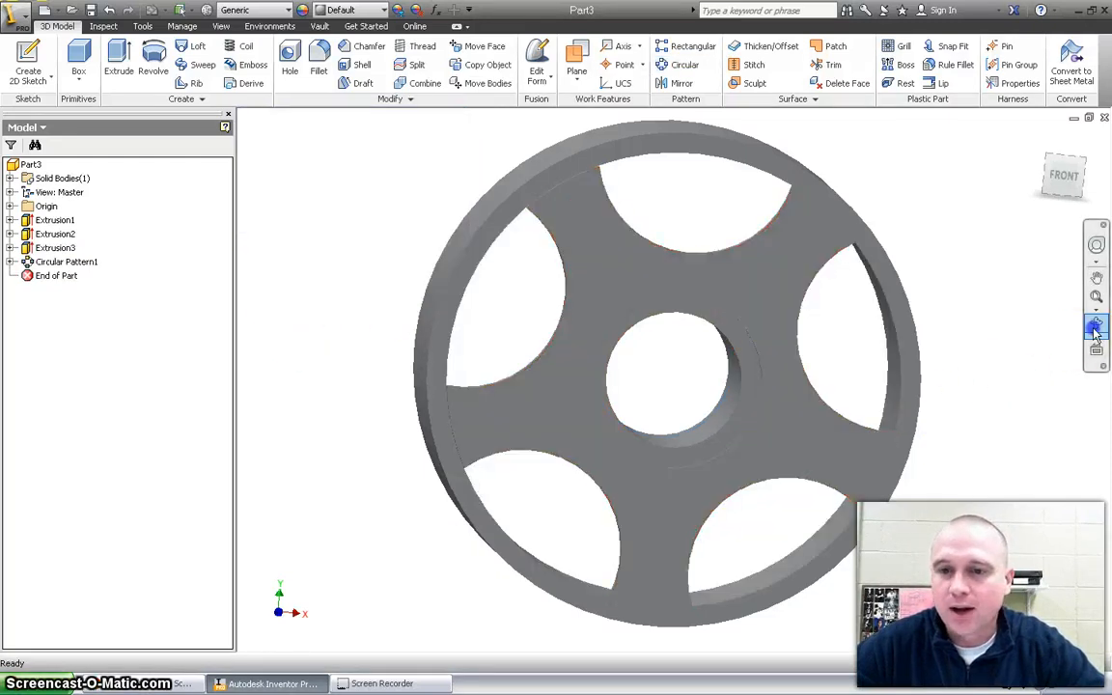
pyautogui.click(1096, 329)
pyautogui.moveTo(675, 330); pyautogui.dragTo(764, 232)
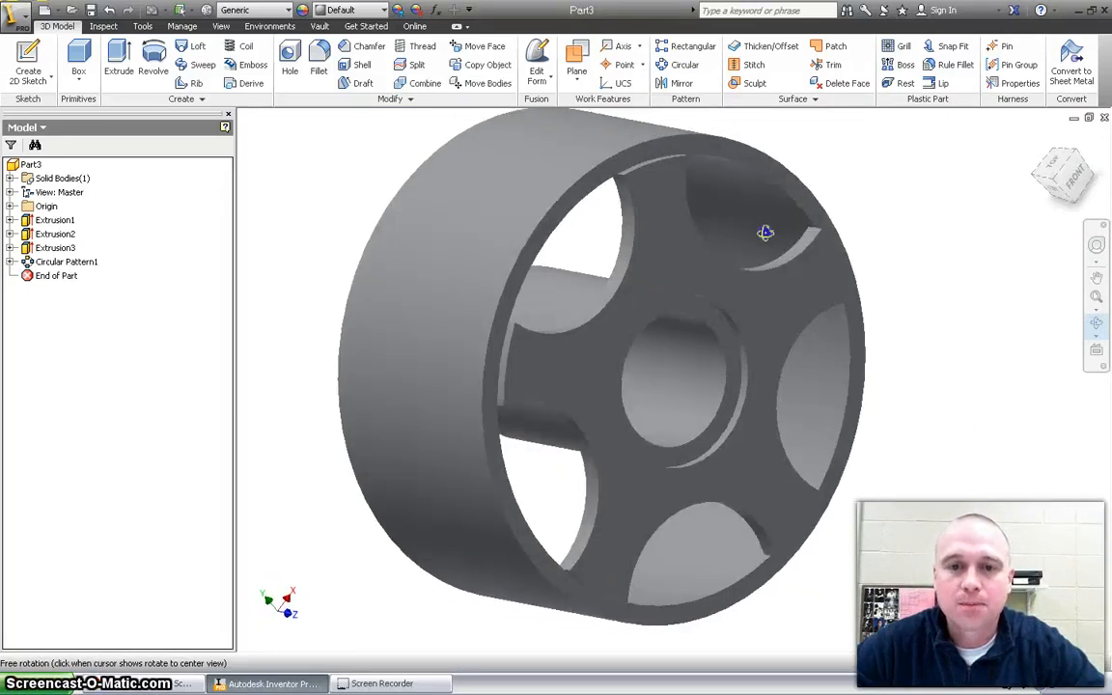